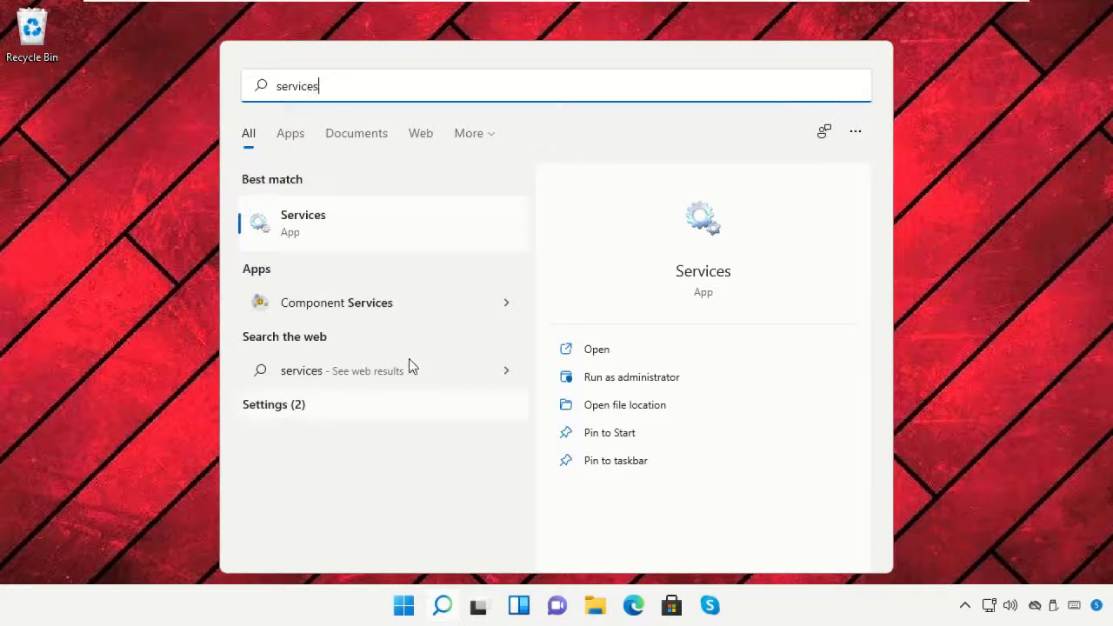
Open the Services console in a smaller window and select the Performance Logs & Alerts service
left_click(342, 235)
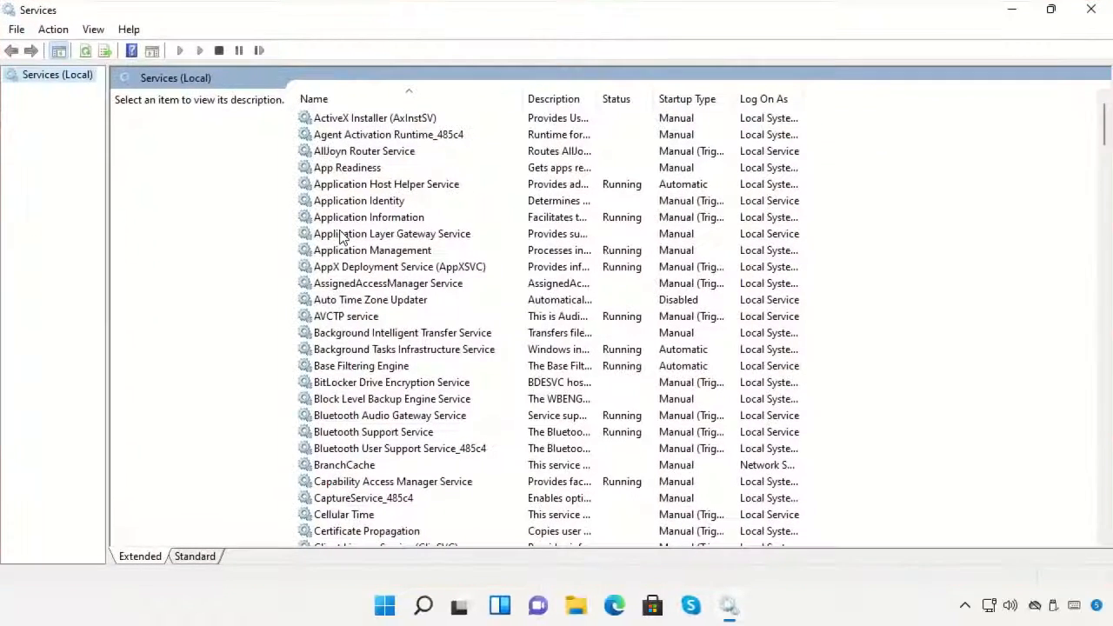
left_click(341, 237)
key("p")
scroll(348, 273, "down", 4)
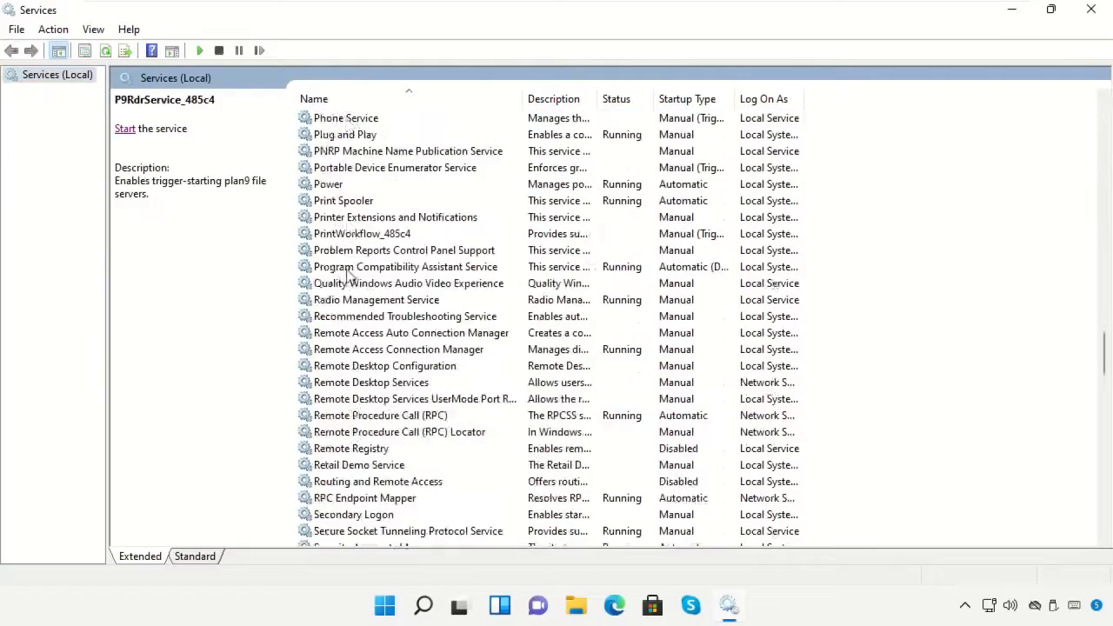
left_click(1051, 10)
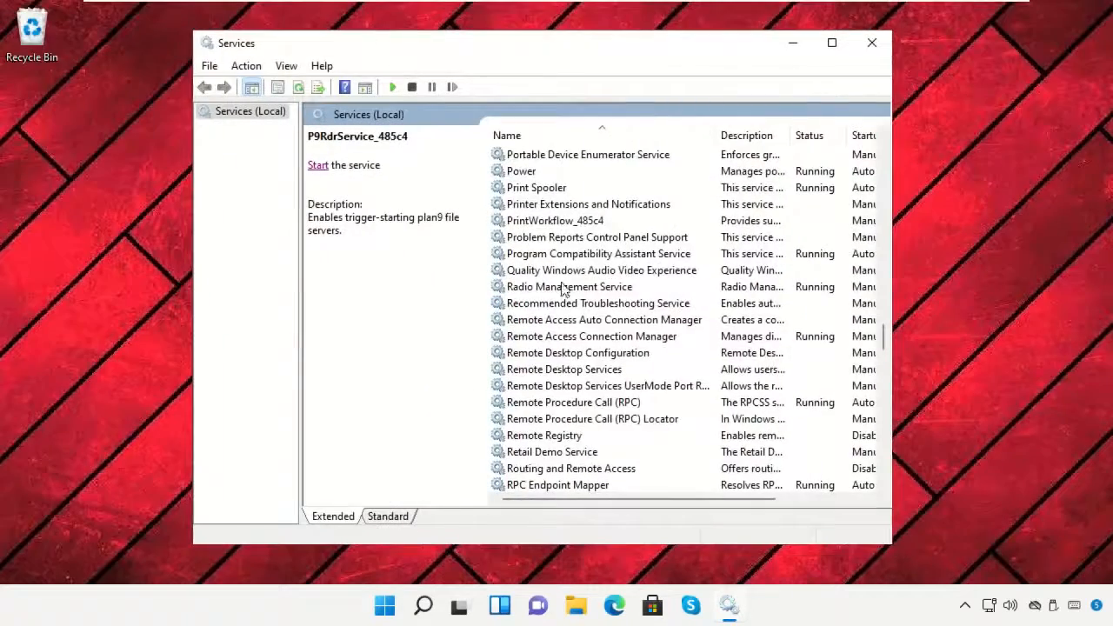
scroll(565, 291, "down", 7)
scroll(563, 293, "up", 11)
scroll(563, 293, "down", 7)
scroll(561, 299, "up", 6)
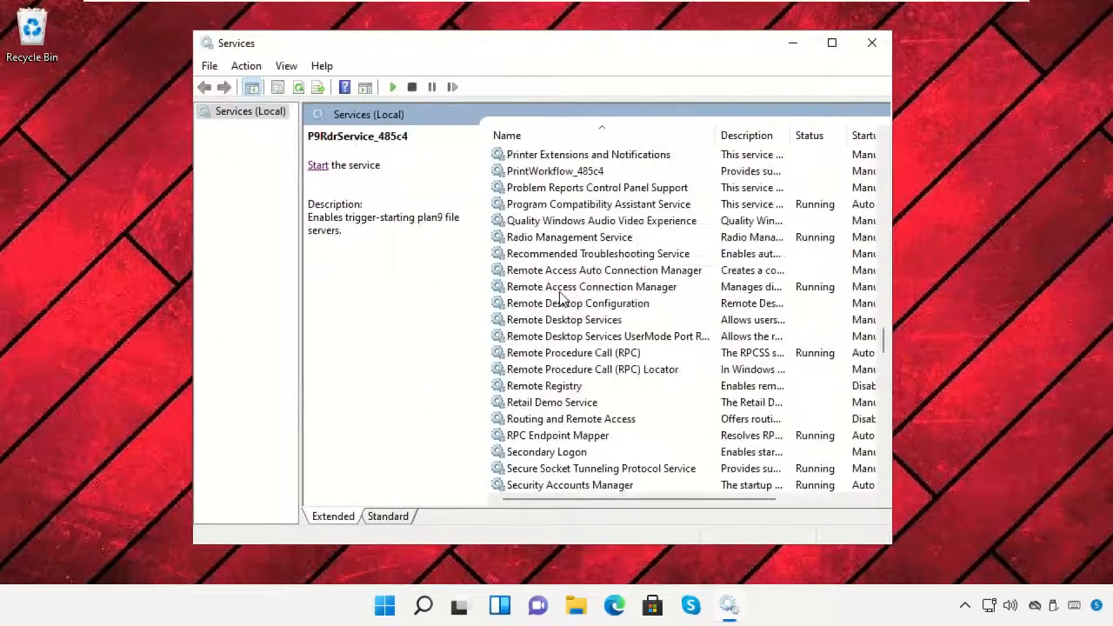
scroll(561, 298, "up", 2)
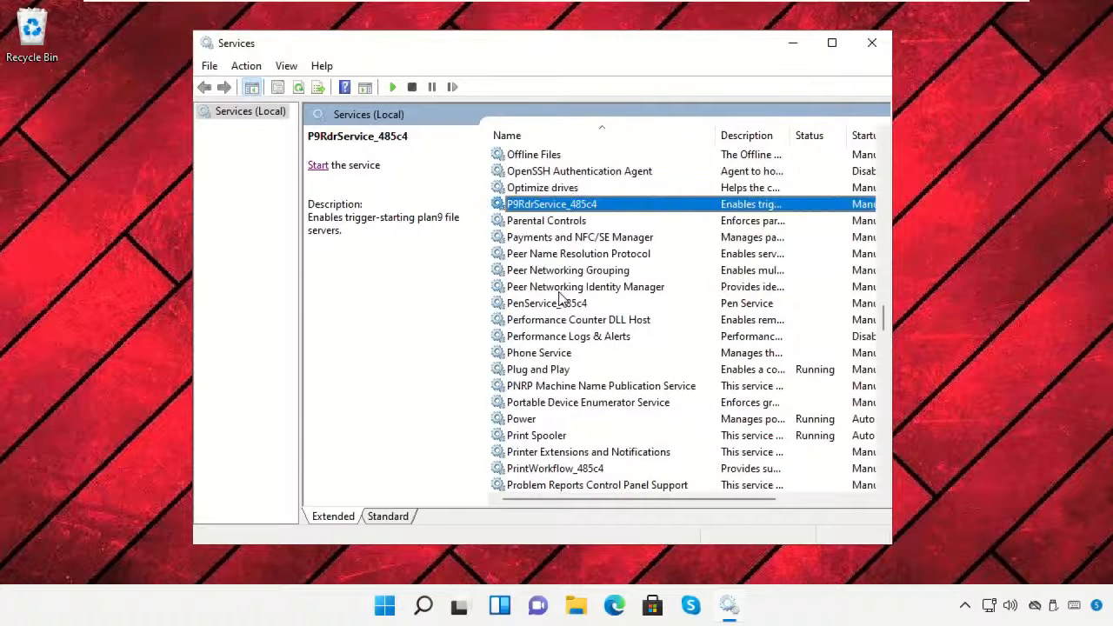
left_click(562, 338)
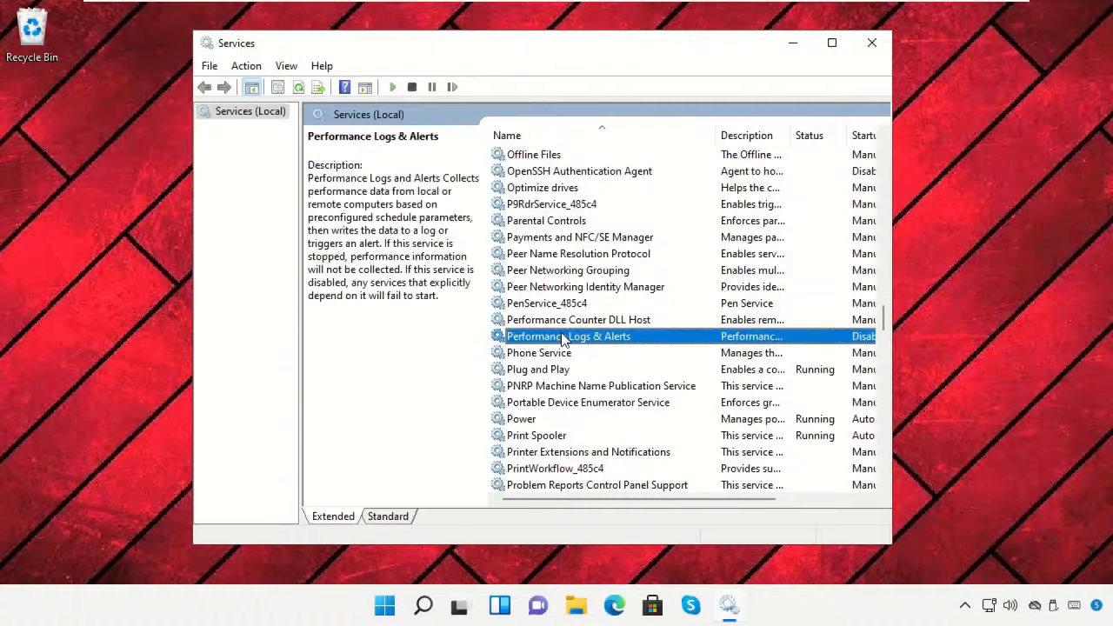
Set the startup type of Performance Logs & Alerts to Automatic in its properties and apply the change
right_click(562, 341)
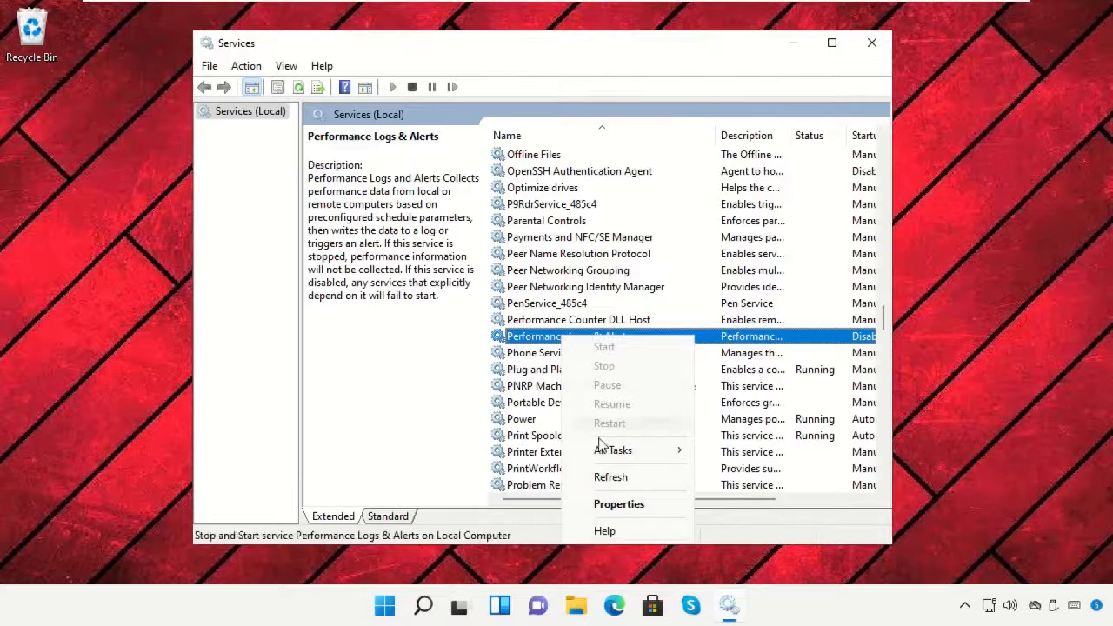
left_click(617, 504)
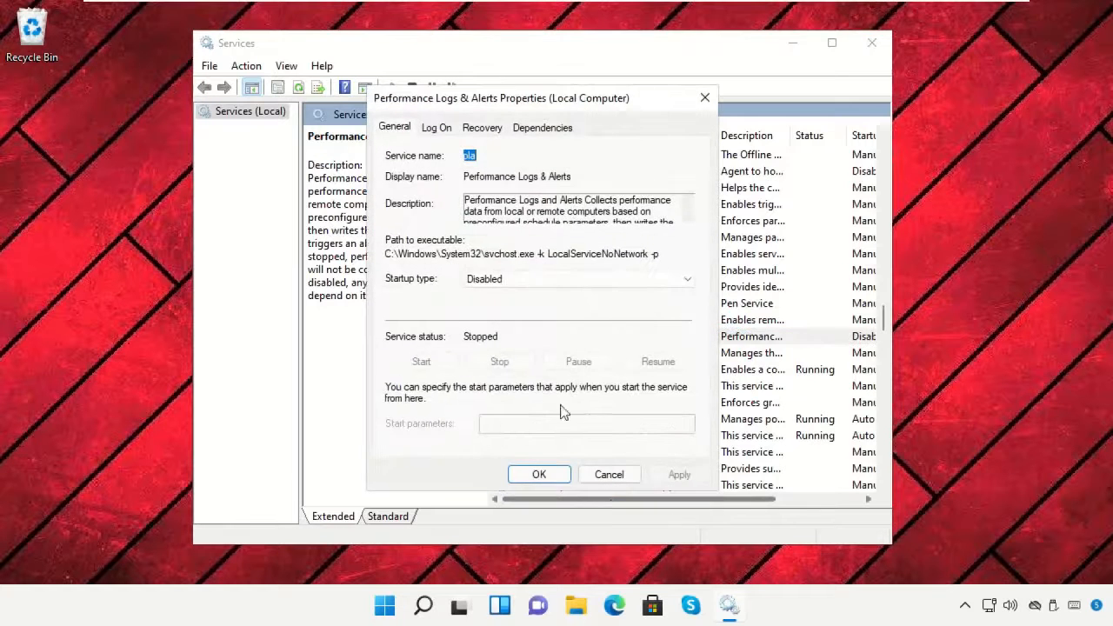
left_click(557, 287)
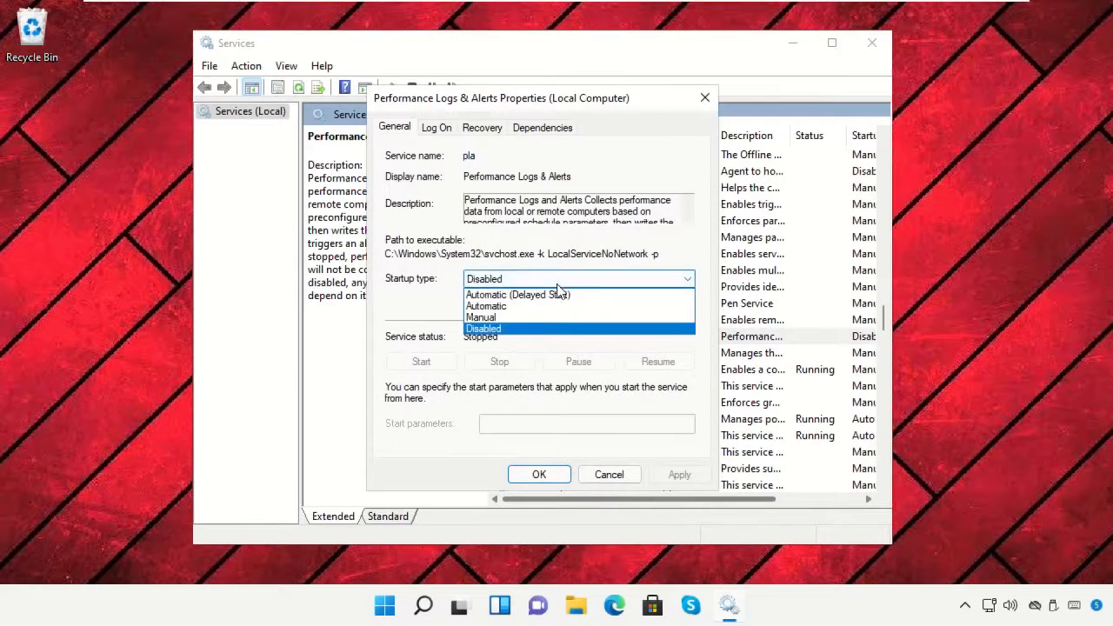
left_click(555, 312)
left_click(674, 474)
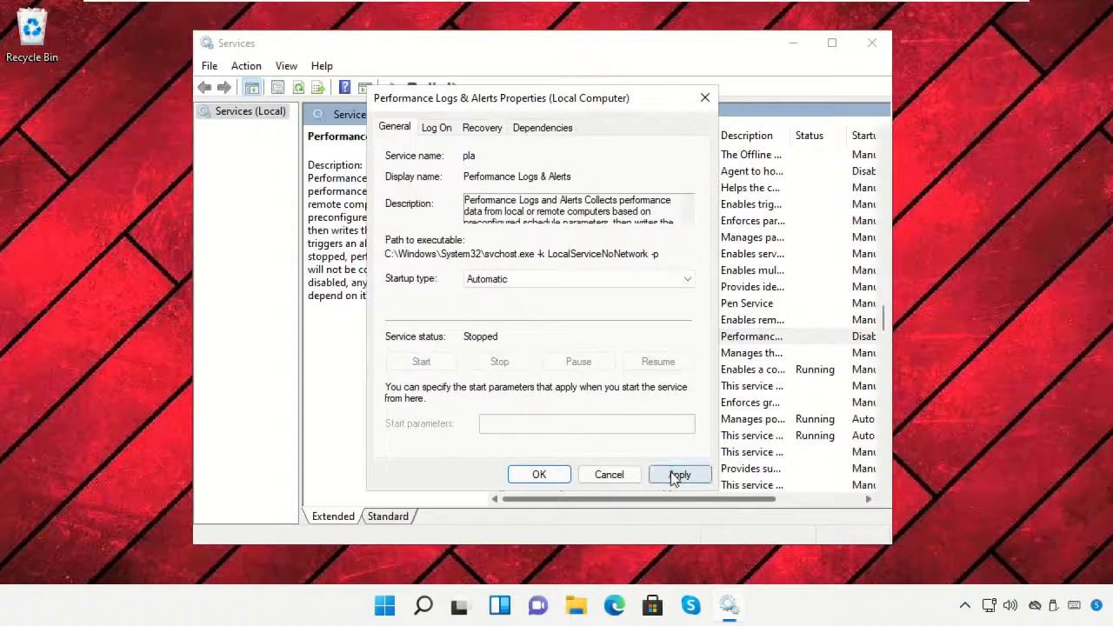
left_click(537, 474)
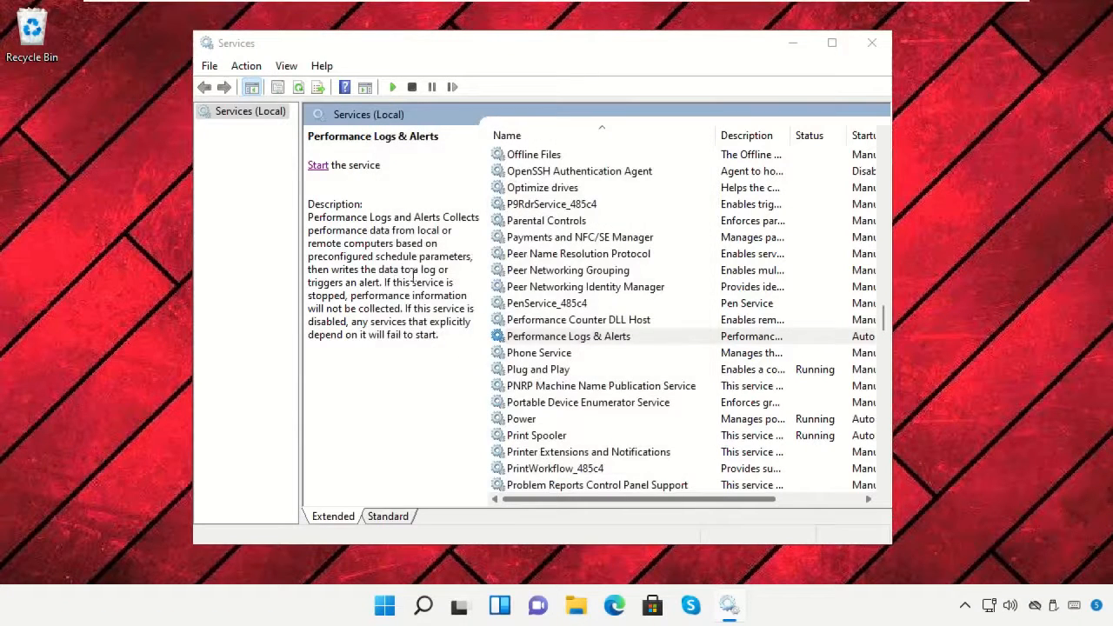
Start the Performance Logs & Alerts service and close the Services console
left_click(319, 169)
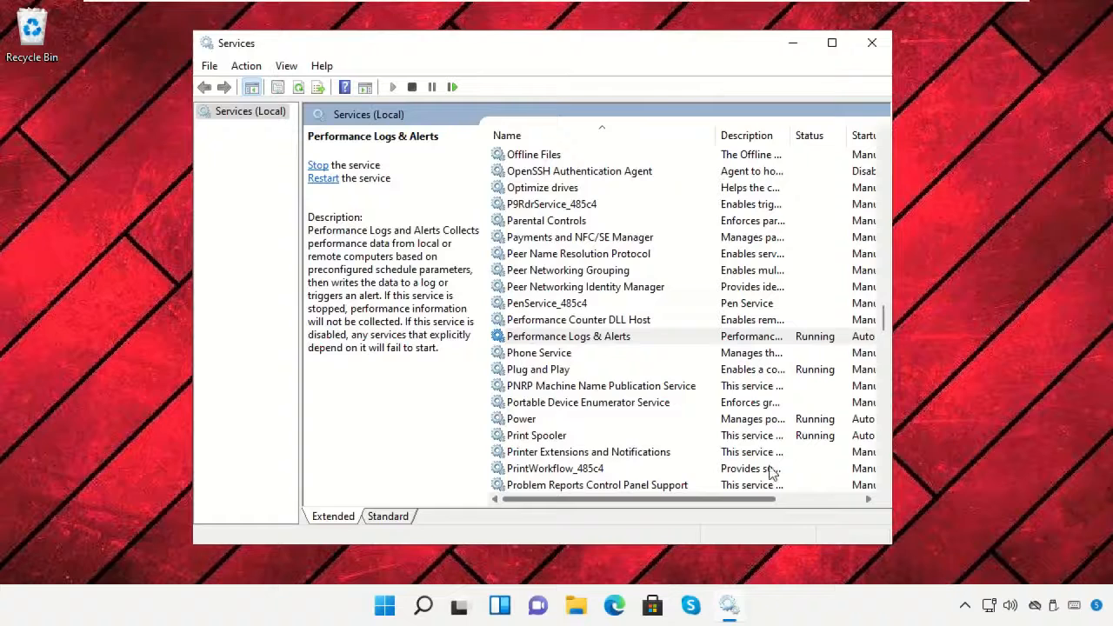
left_click(871, 43)
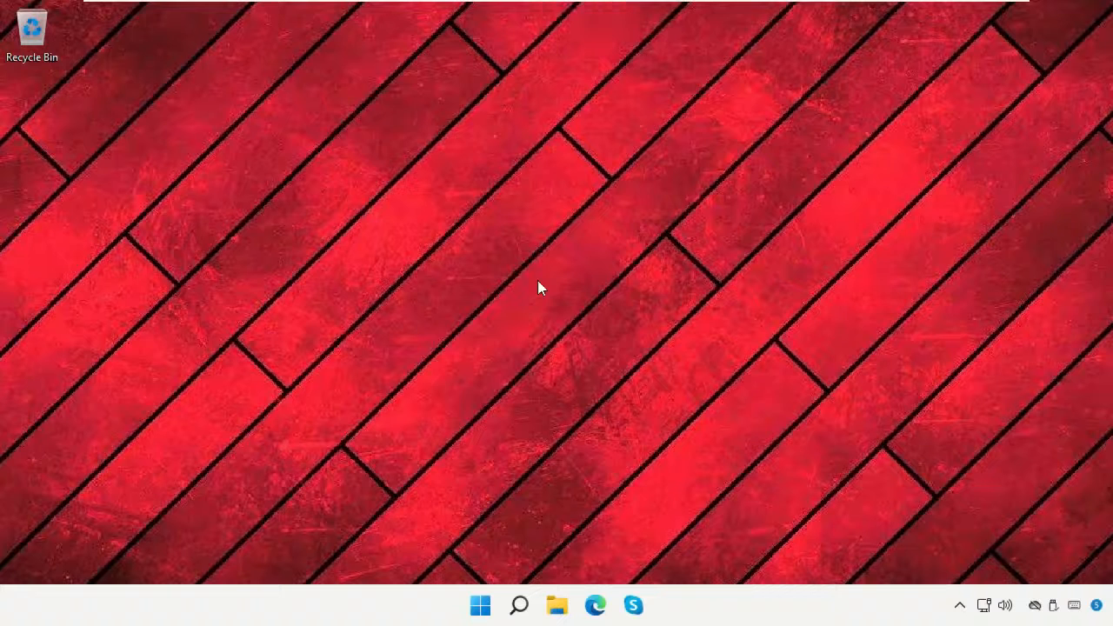
Open File Explorer and go to the Windows\System32 folder on Local Disk (C:)
left_click(558, 606)
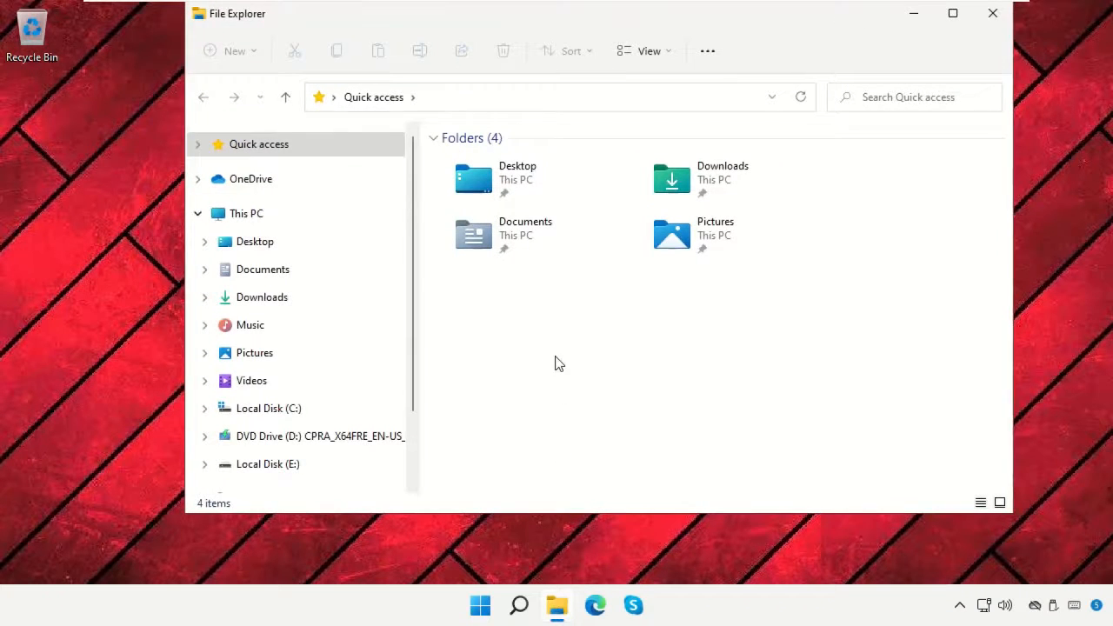
left_click(308, 412)
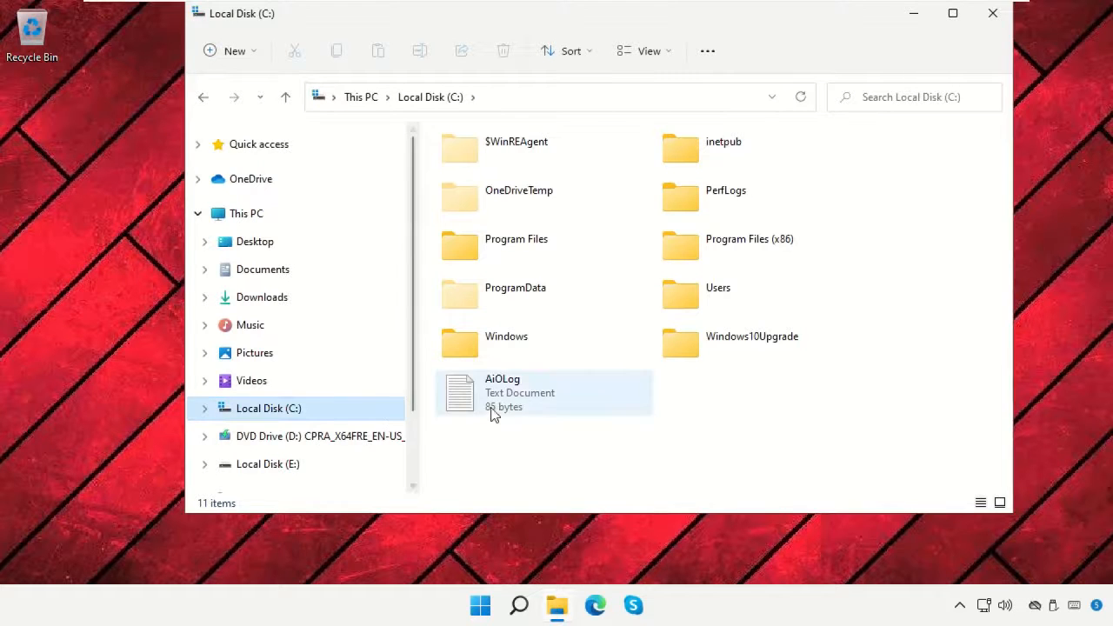
double_click(527, 364)
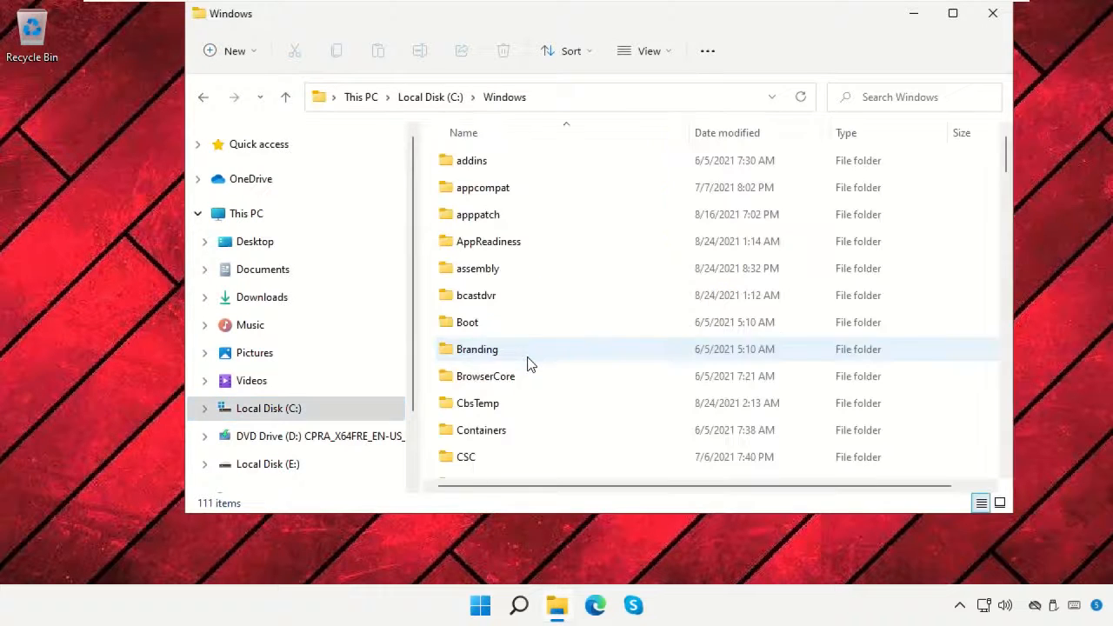
scroll(780, 324, "down", 3)
scroll(782, 329, "down", 18)
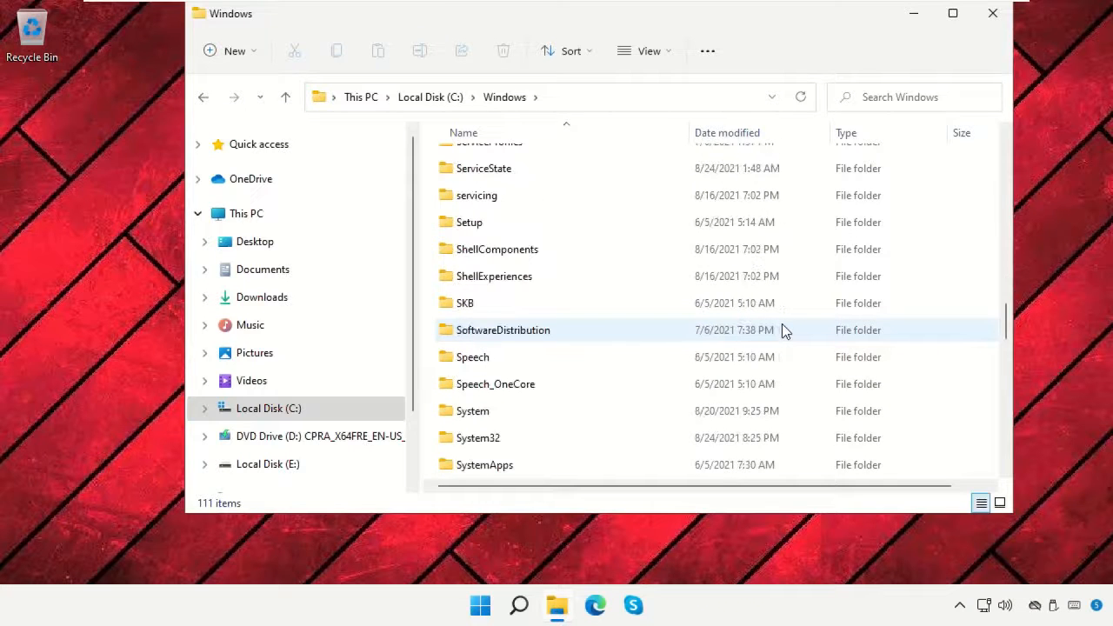
scroll(782, 330, "down", 1)
double_click(463, 357)
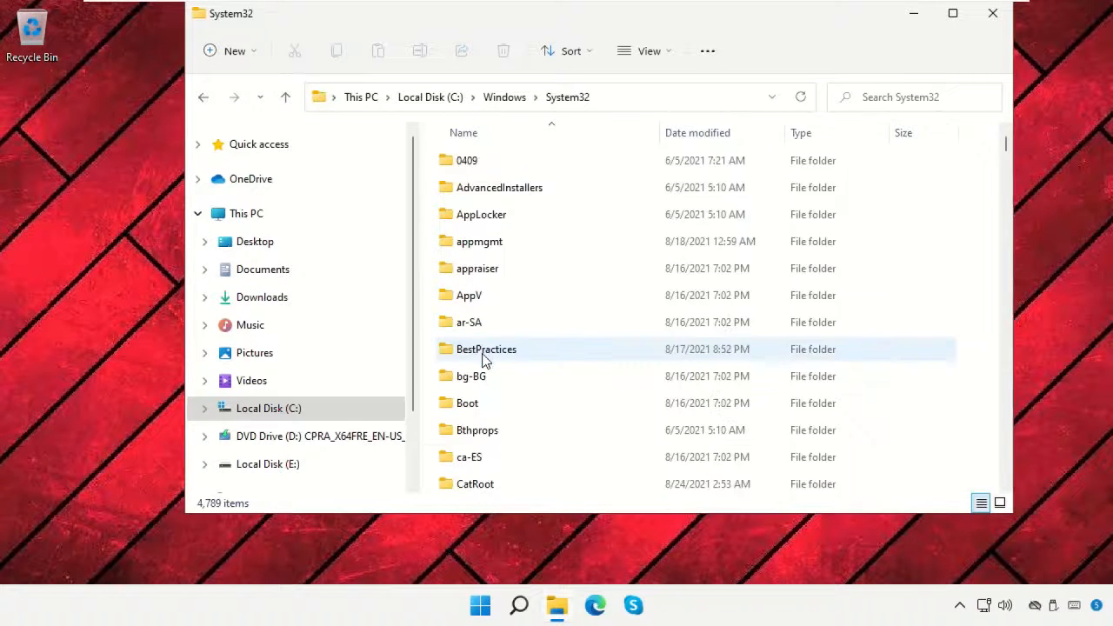
Open the config folder inside System32, granting permanent access to it
scroll(819, 325, "down", 7)
scroll(818, 330, "down", 8)
scroll(818, 329, "up", 3)
scroll(818, 329, "up", 12)
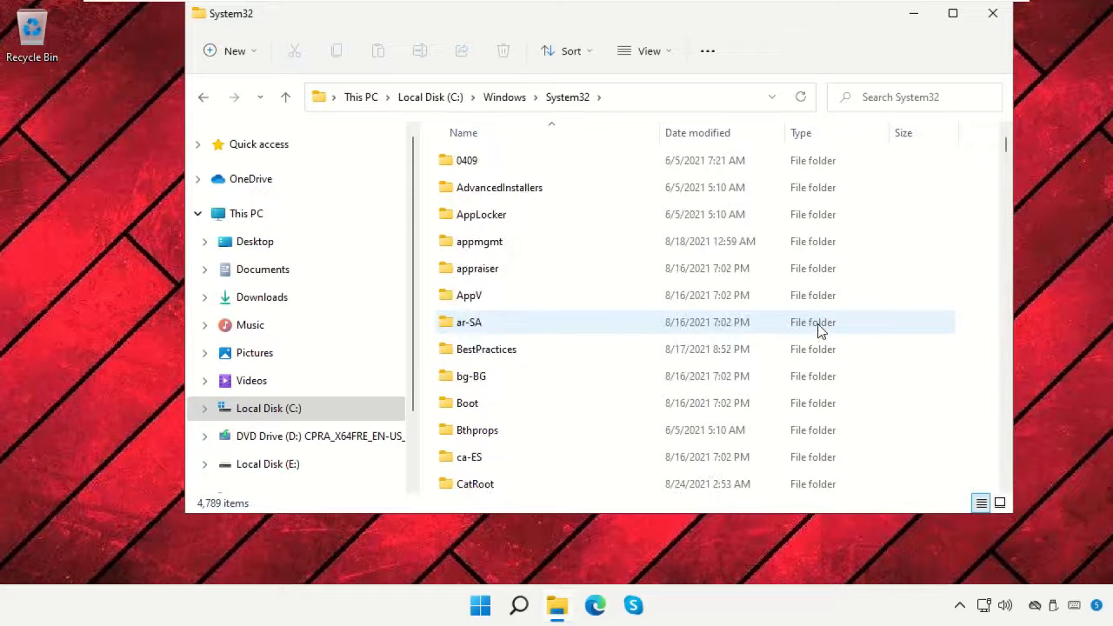
scroll(818, 329, "down", 1)
scroll(818, 329, "down", 1)
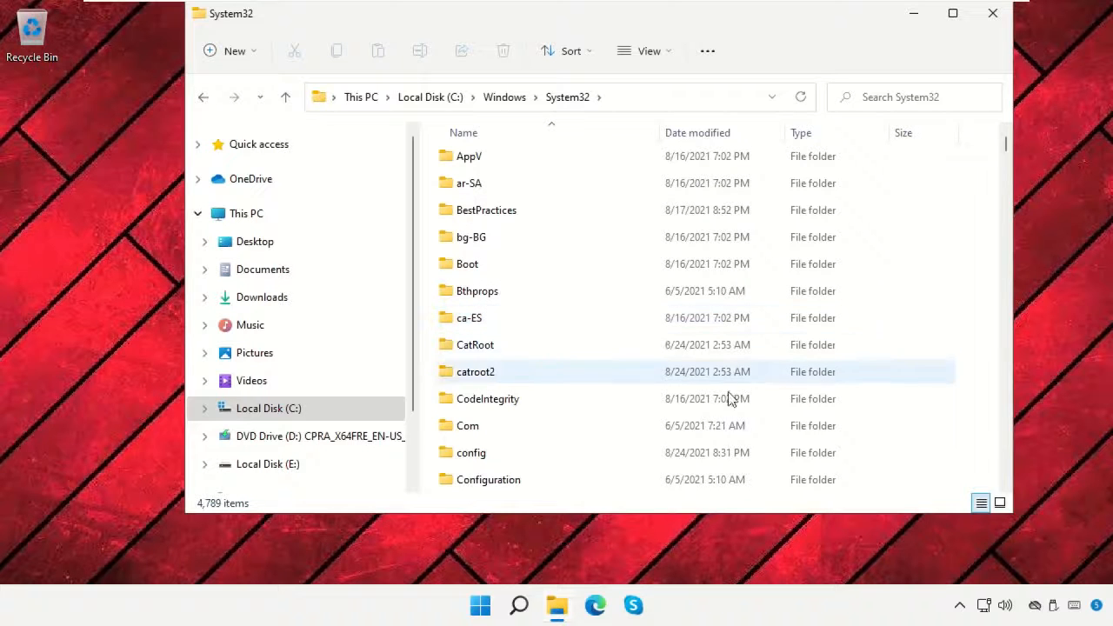
left_click(487, 464)
double_click(488, 467)
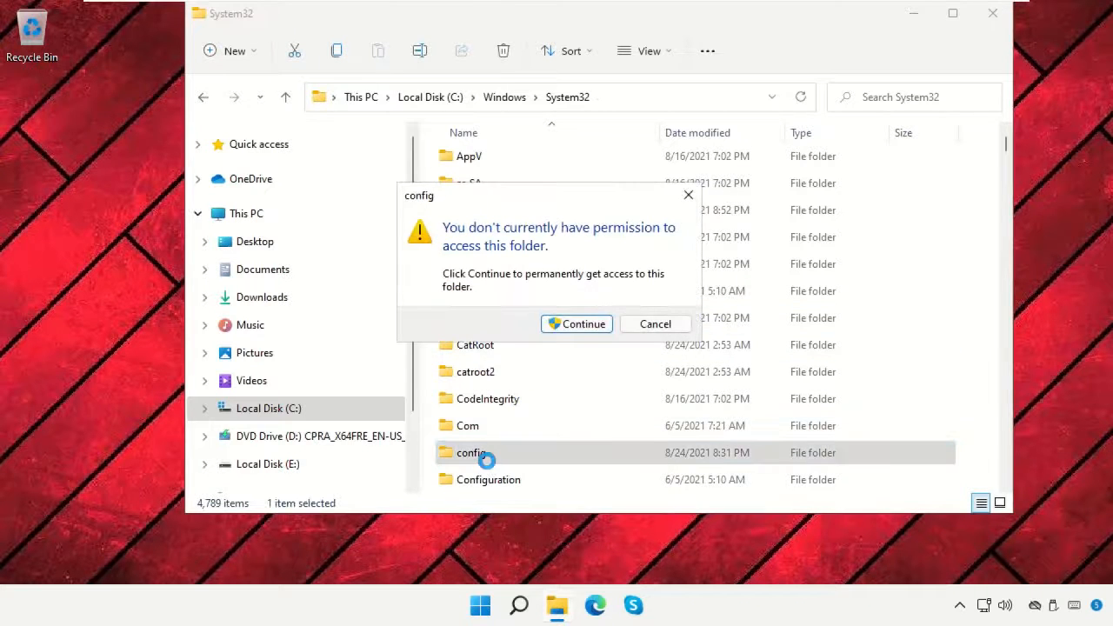
left_click(600, 334)
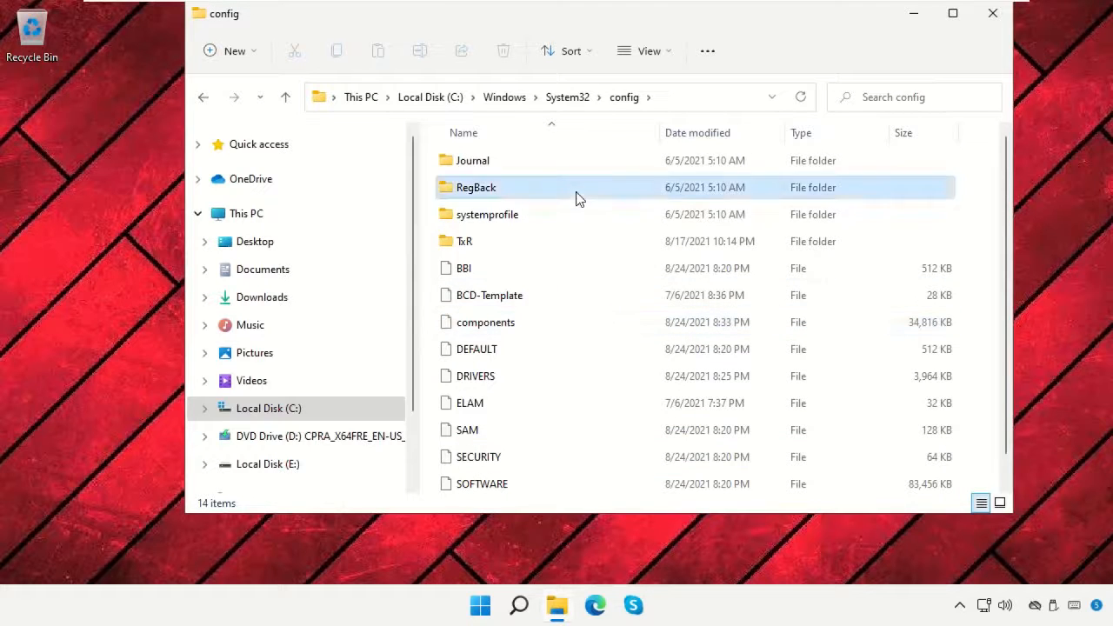
Check the contents of the RegBack folder inside config, and close File Explorer
double_click(576, 191)
left_click(592, 325)
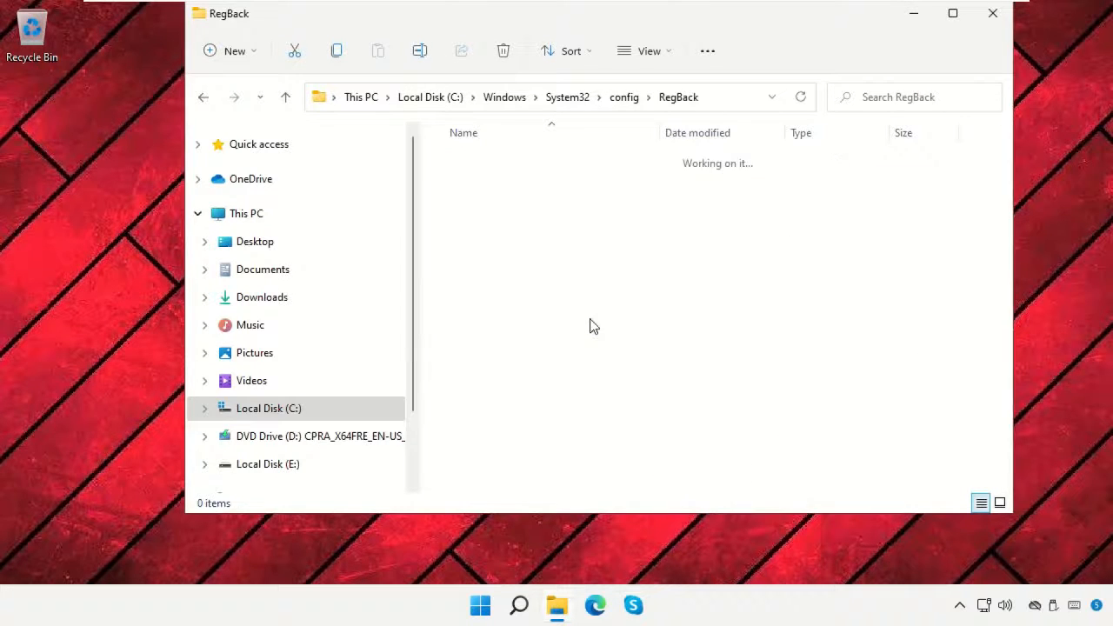
left_click(991, 14)
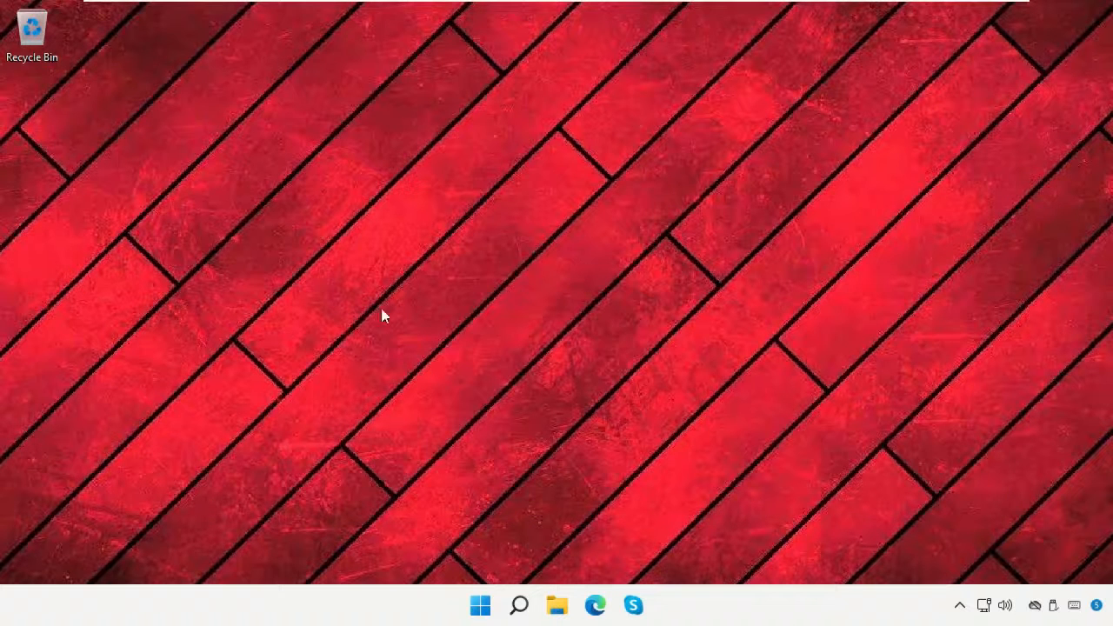
Search for regedit, open Registry Editor with permission to make changes, and restore its window to a smaller size
left_click(520, 606)
type("regedit")
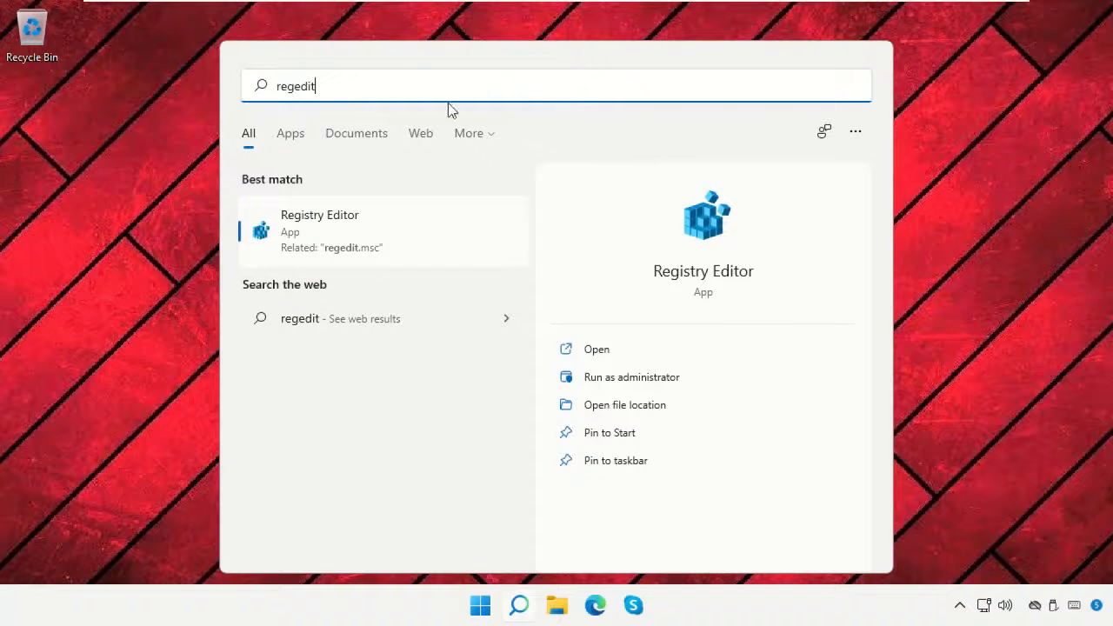
left_click(365, 256)
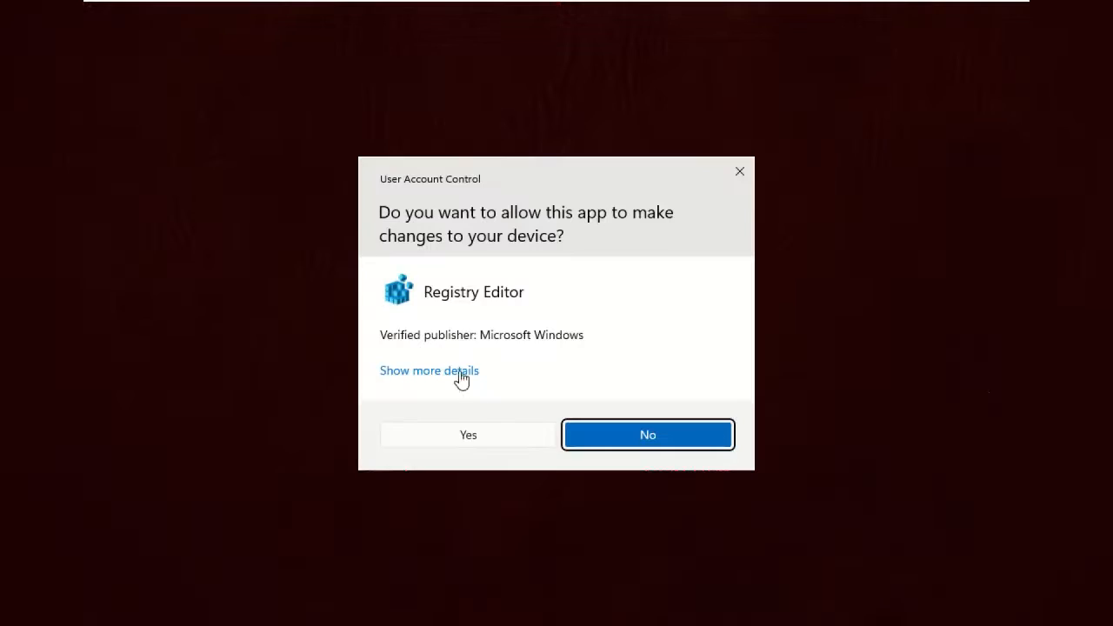
left_click(487, 442)
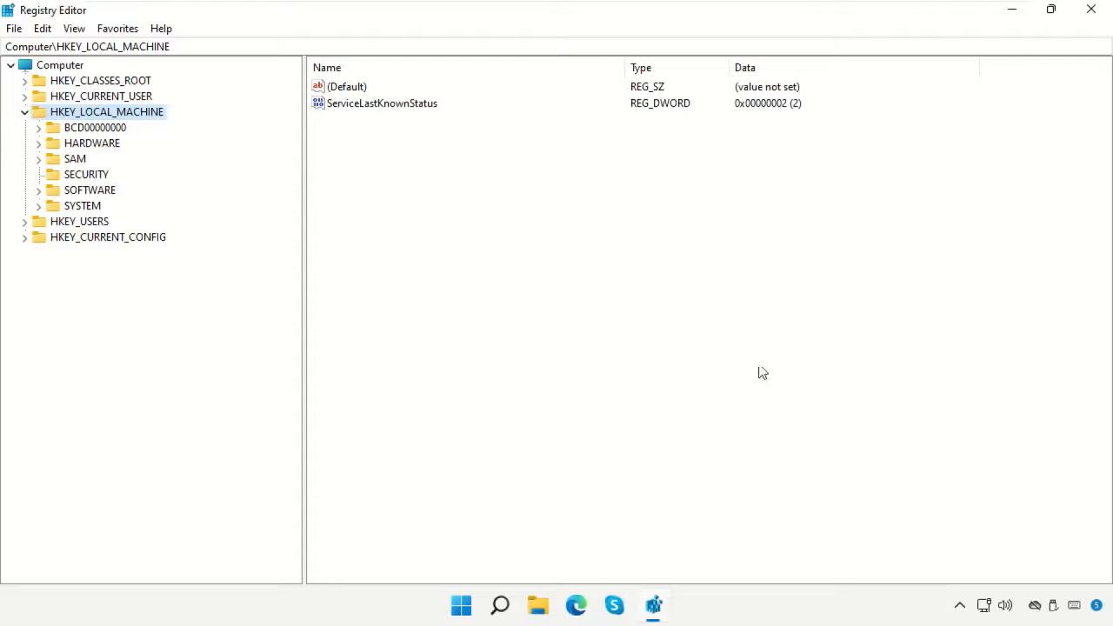
left_click(1049, 13)
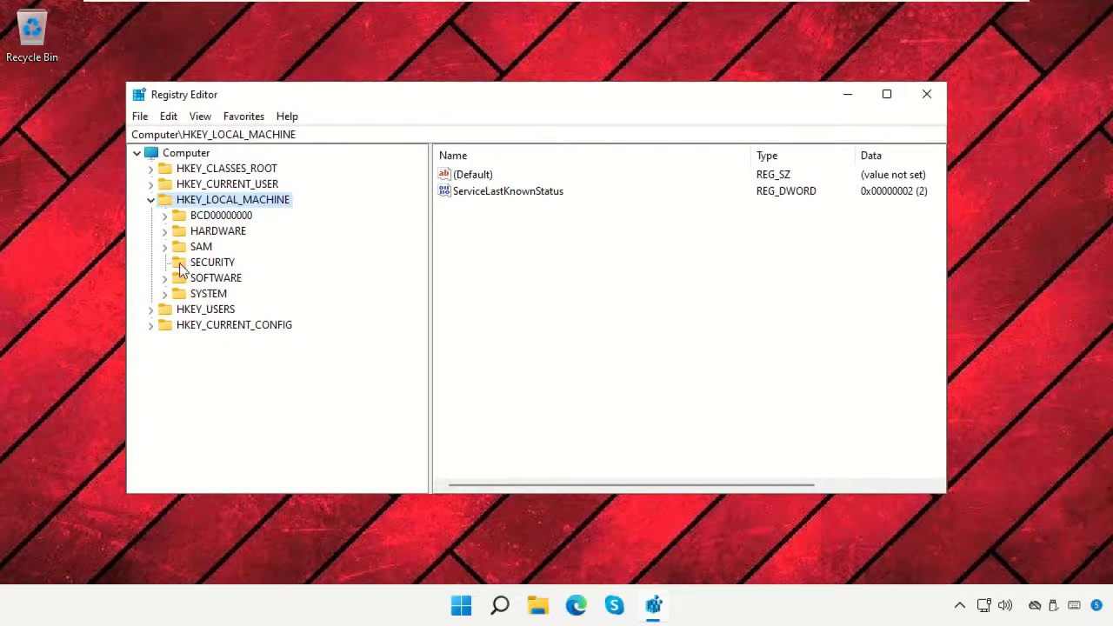
Expand the registry tree under HKEY_LOCAL_MACHINE down to SYSTEM\CurrentControlSet\Control
left_click(165, 294)
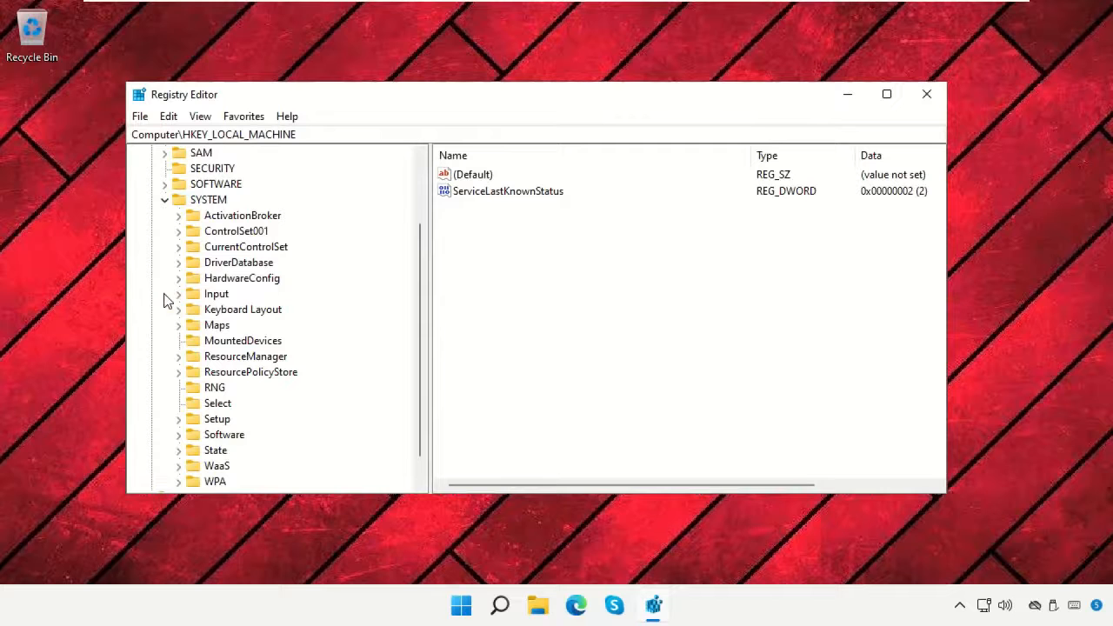
left_click(190, 251)
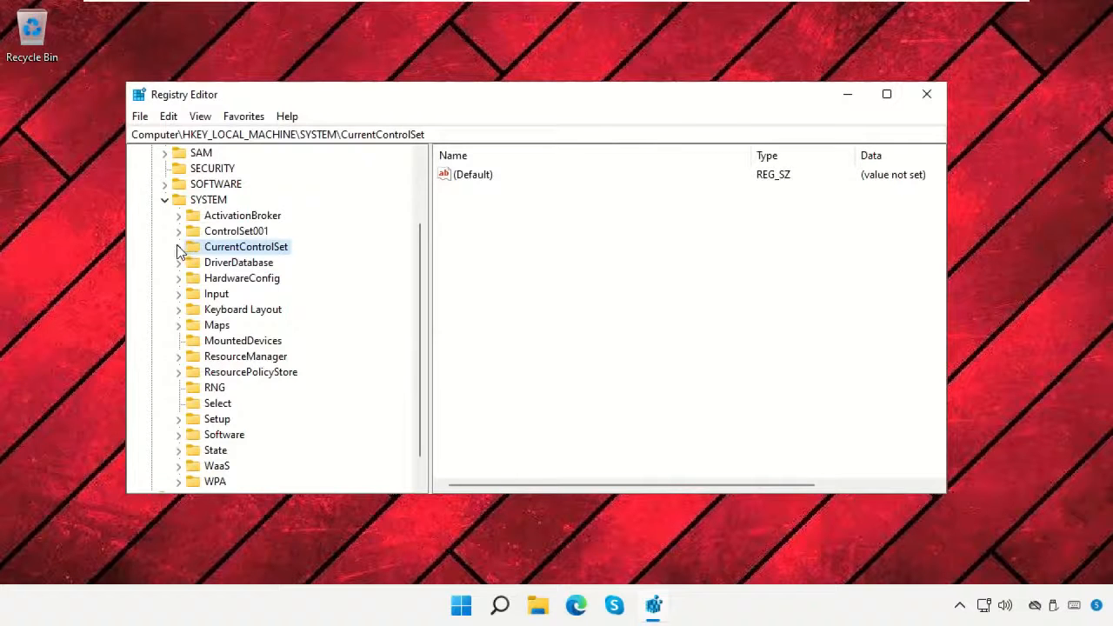
left_click(178, 247)
left_click(210, 264)
left_click(192, 262)
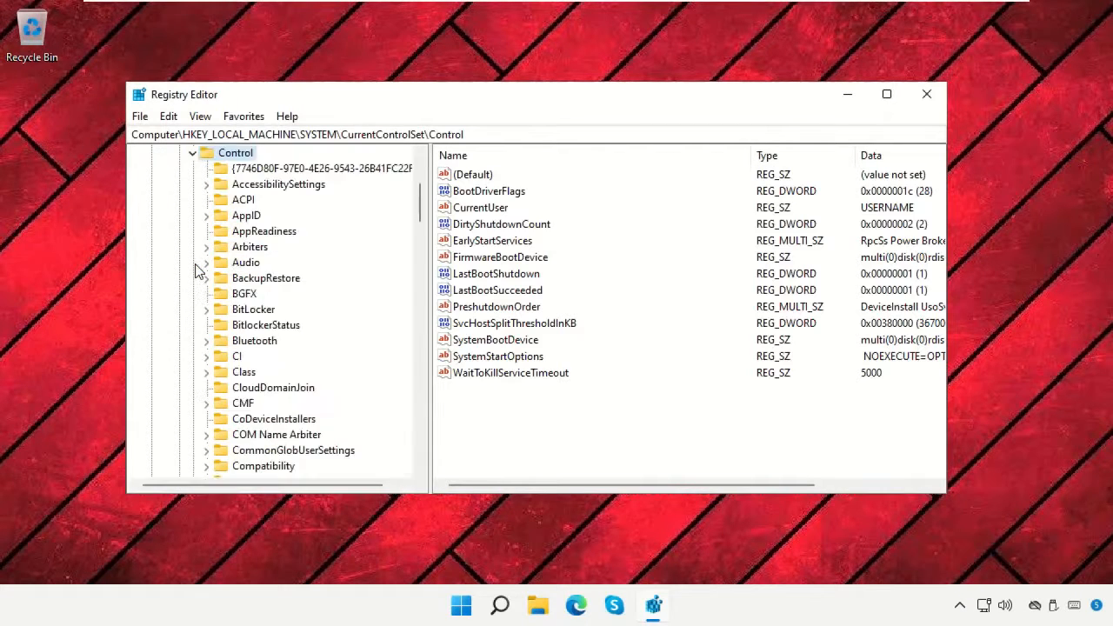
Expand Session Manager under the Control key and select its Configuration Manager subkey
scroll(341, 321, "down", 20)
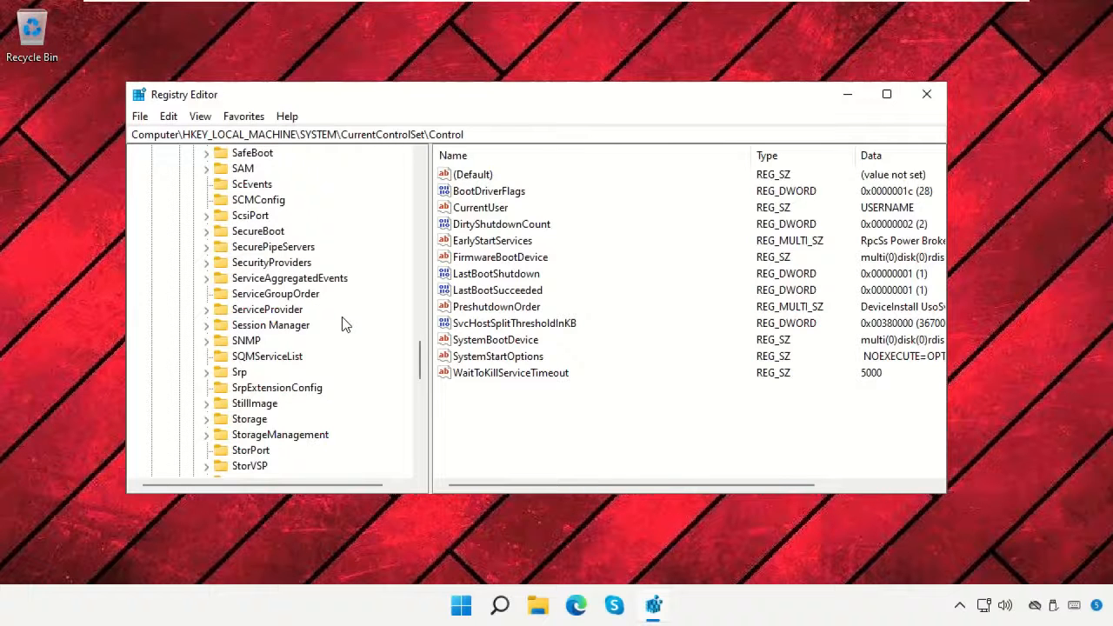
left_click(296, 327)
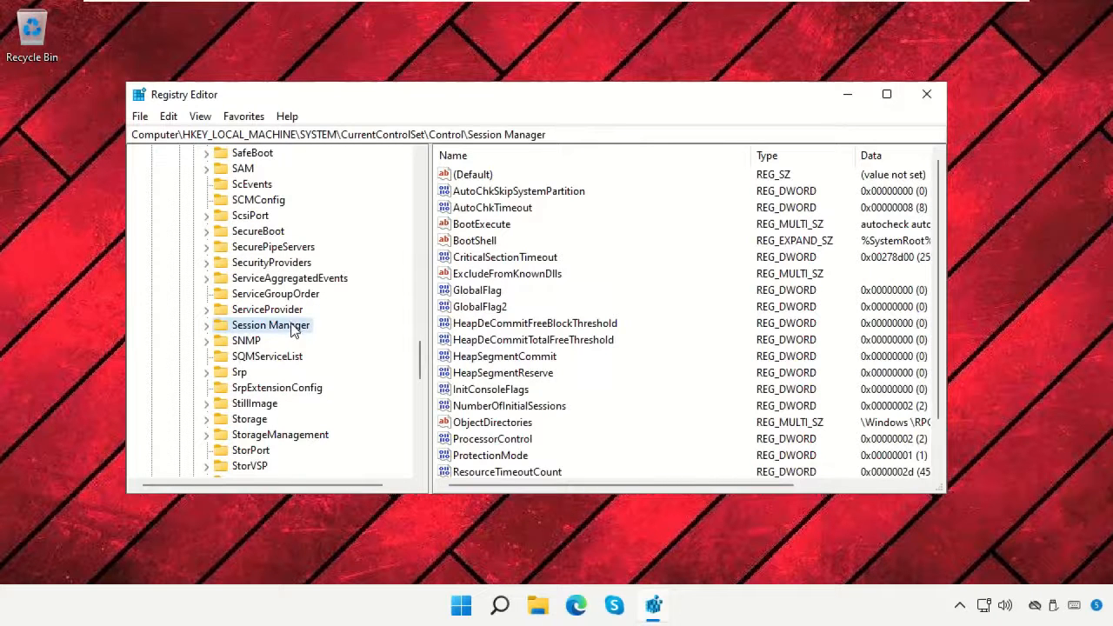
left_click(206, 325)
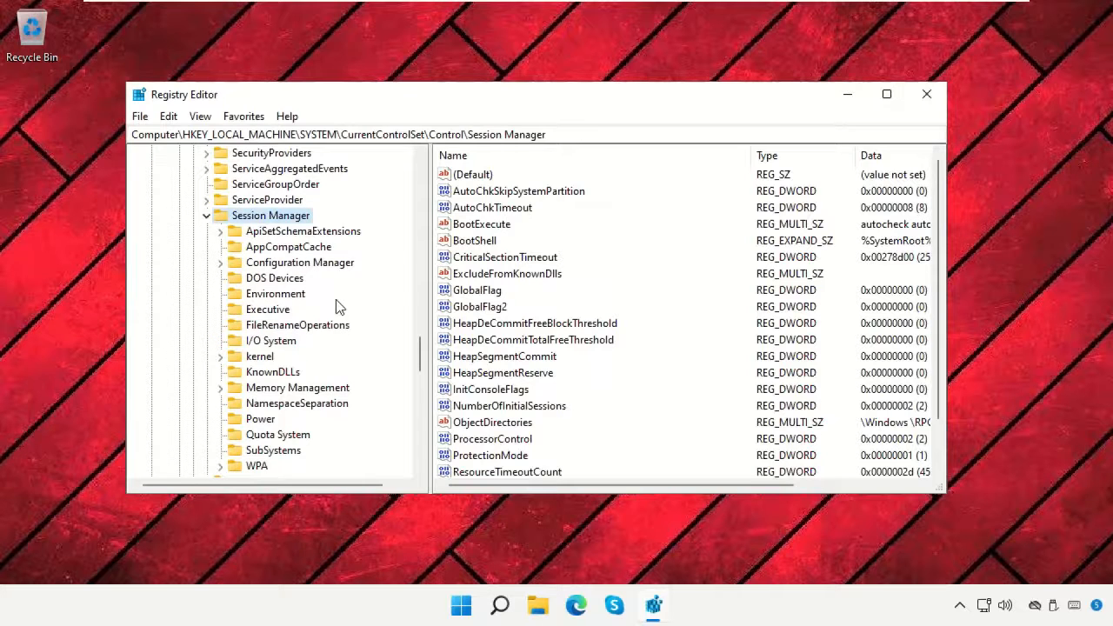
scroll(337, 301, "down", 1)
left_click(322, 221)
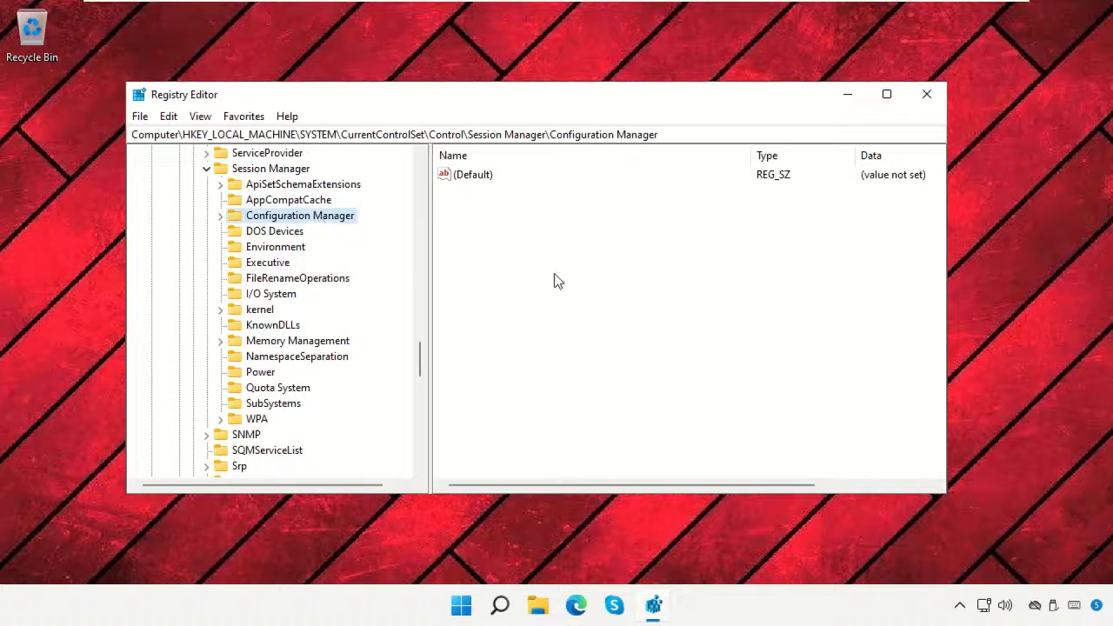
Create a DWORD (32-bit) value named EnablePeriodicBackup in the Configuration Manager key
right_click(570, 256)
mouse_move(587, 263)
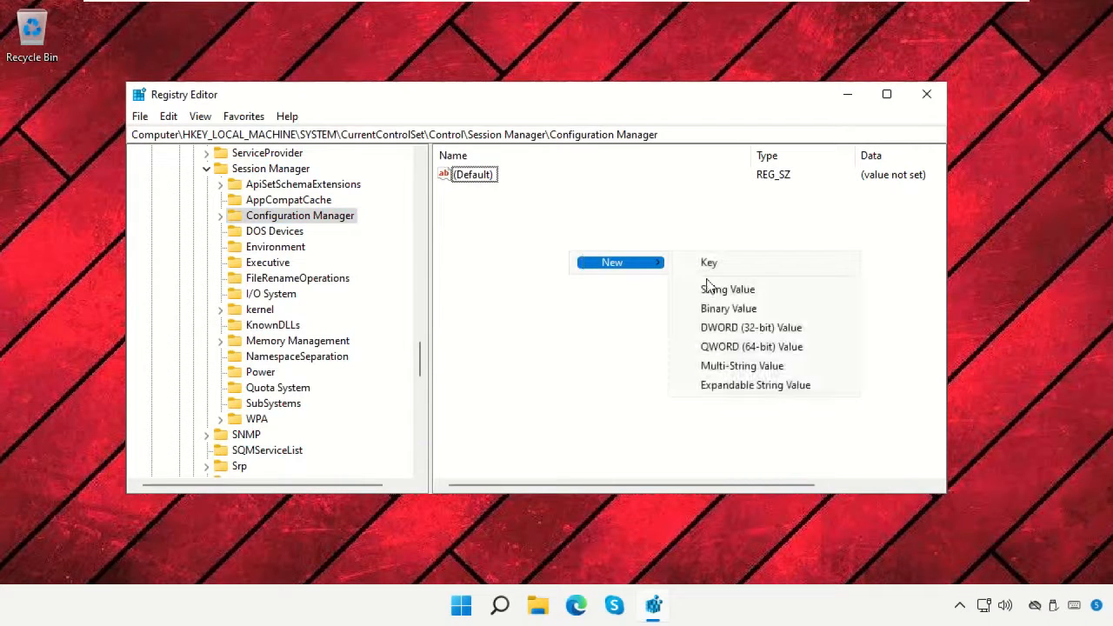
left_click(738, 328)
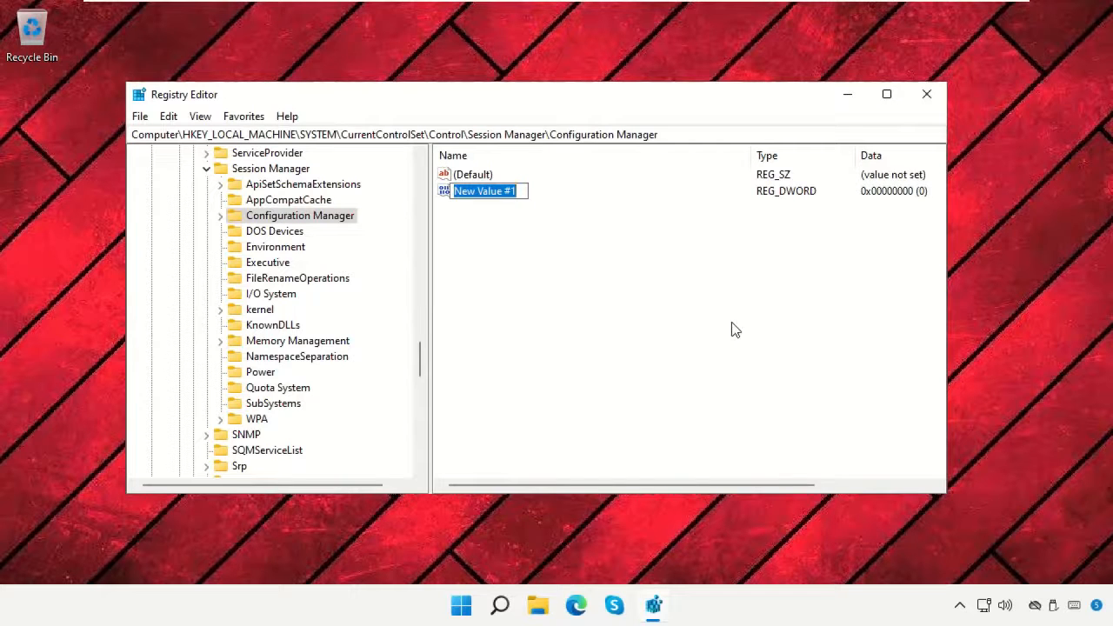
type("EnablePeriodicBackup")
key("Return")
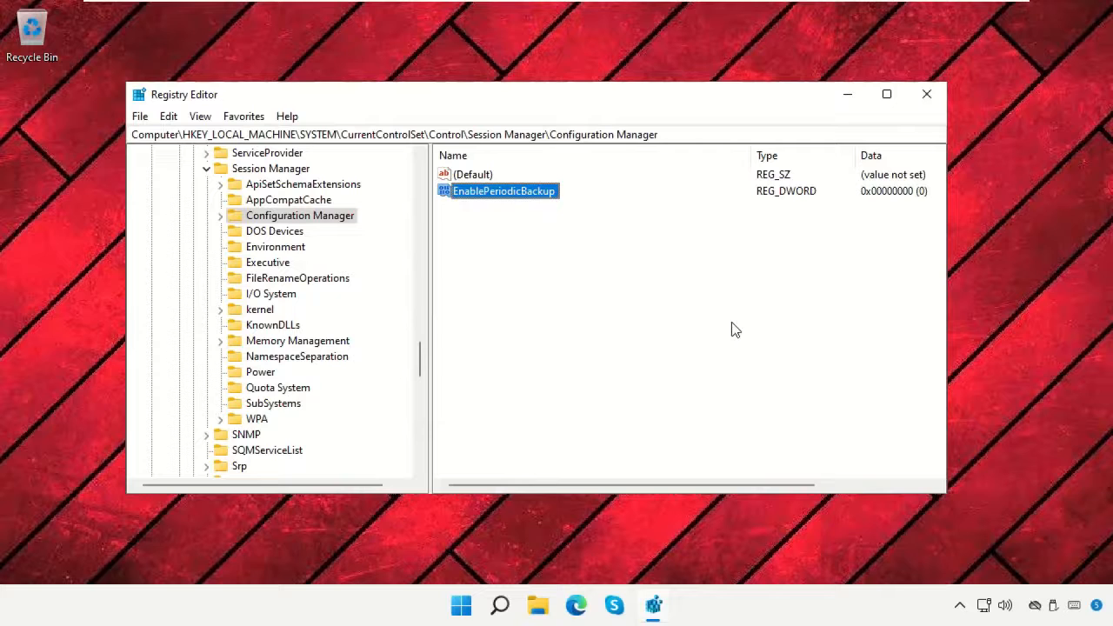
Set the EnablePeriodicBackup value data to 1 and close Registry Editor
right_click(512, 193)
left_click(541, 207)
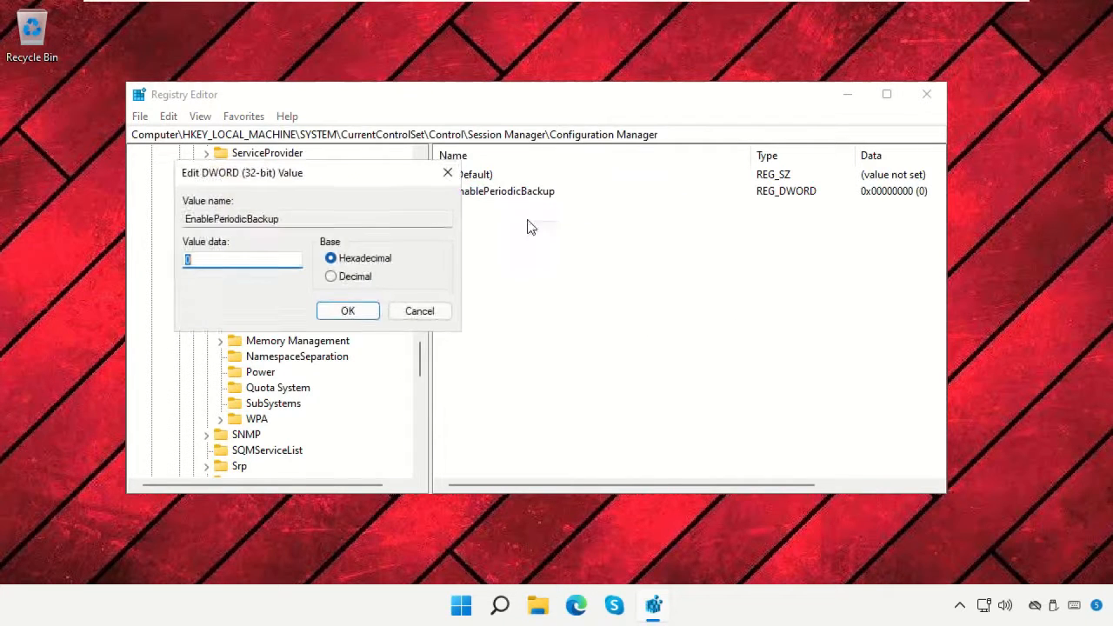
left_click_drag(332, 178, 586, 239)
key("BackSpace")
type("1")
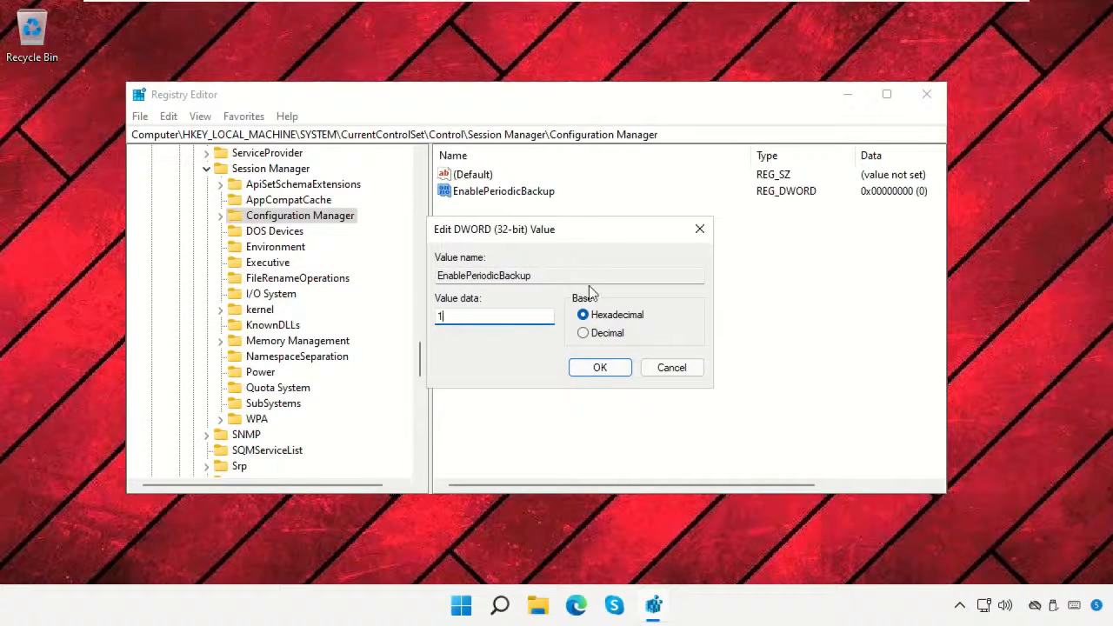
left_click(598, 368)
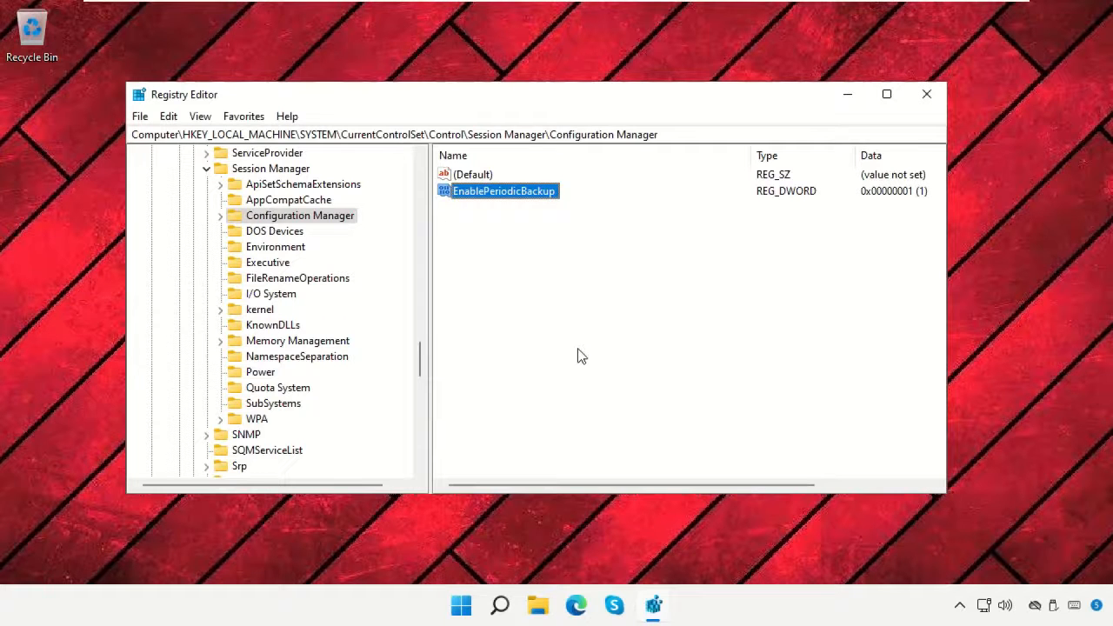
left_click(565, 332)
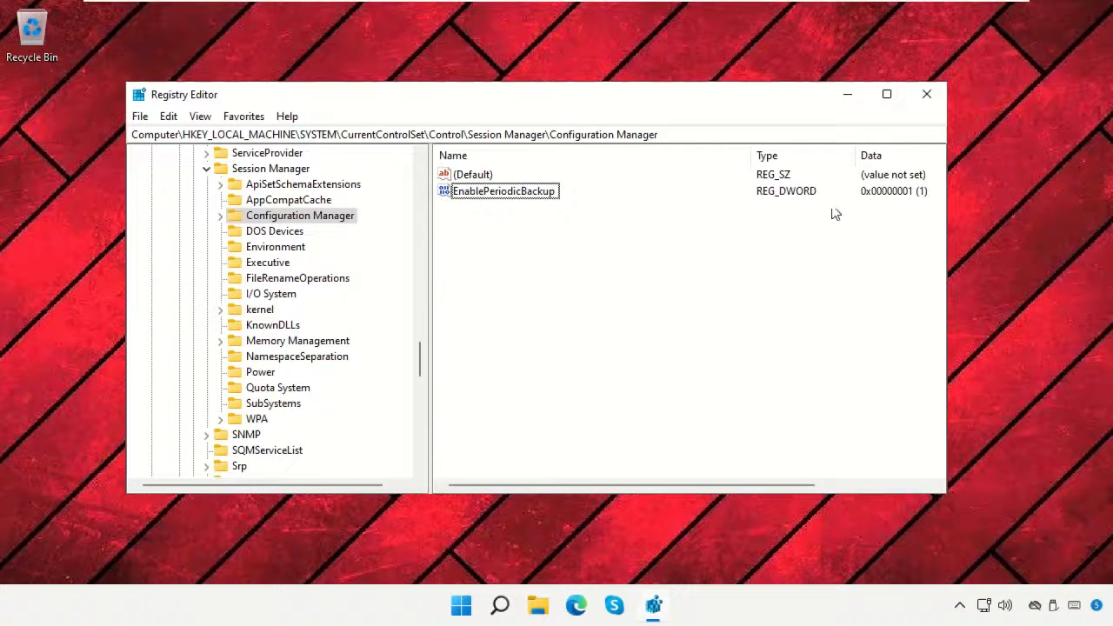
left_click(924, 94)
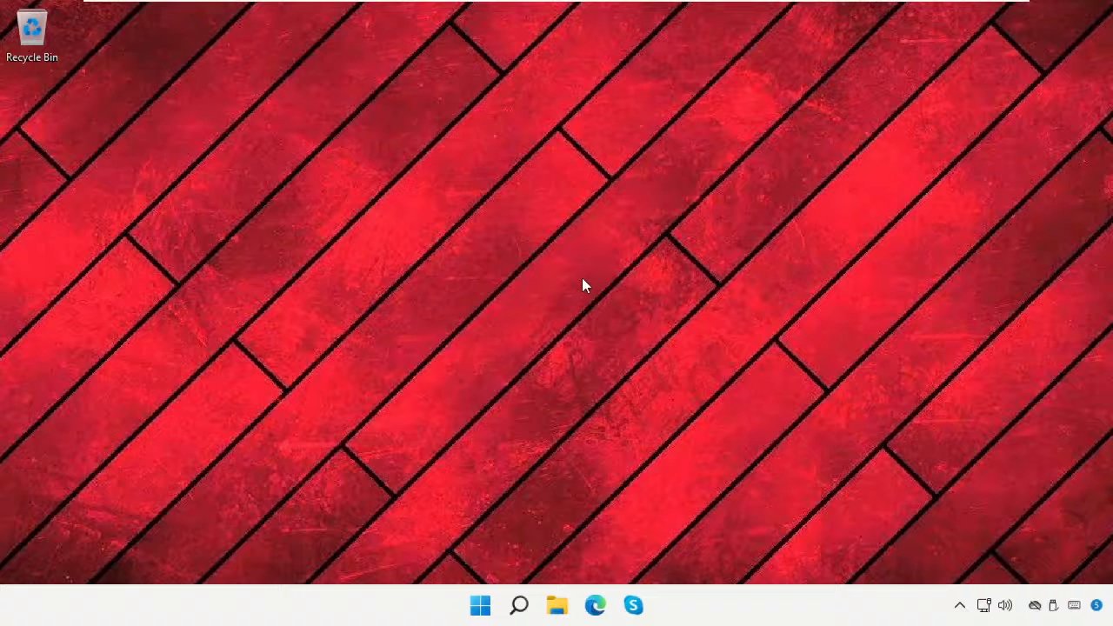
Restart the computer and sign back in by entering the account password
left_click(472, 600)
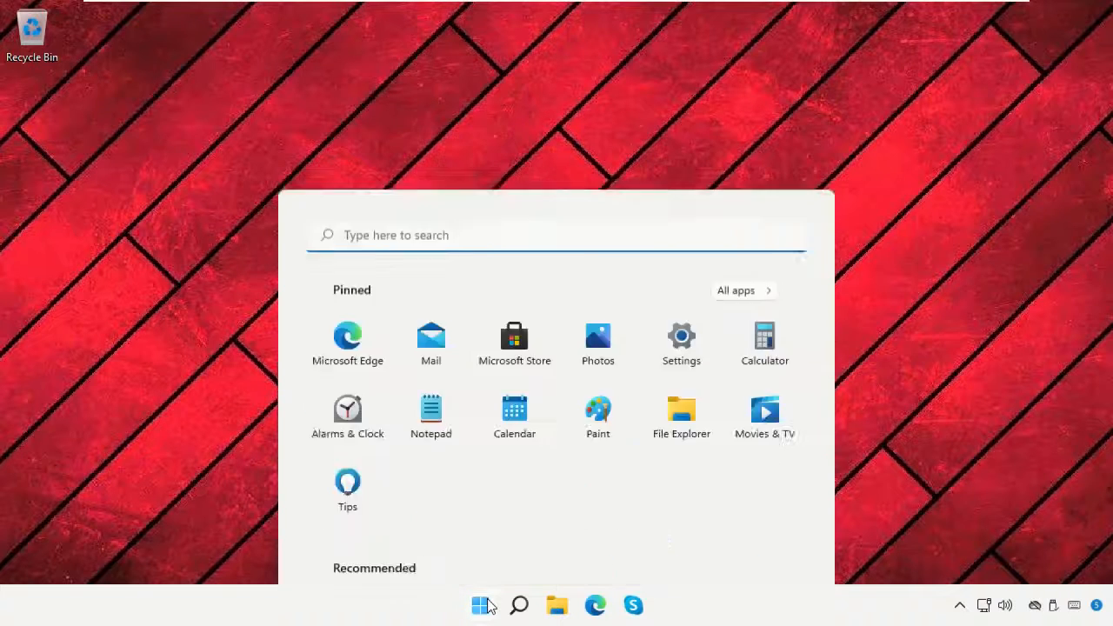
left_click(770, 547)
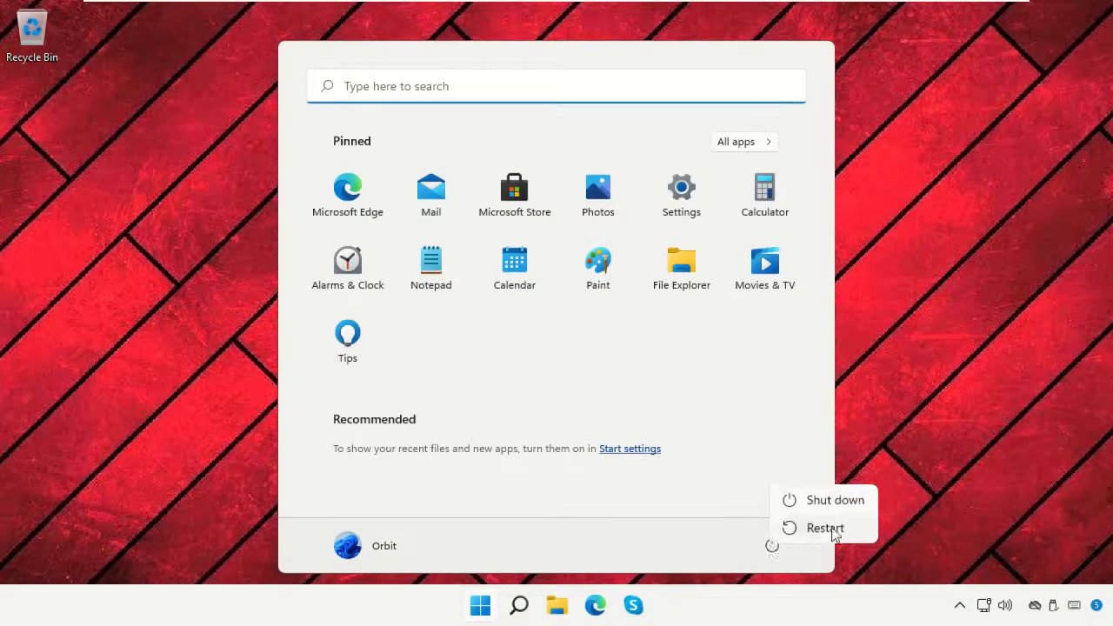
left_click(787, 526)
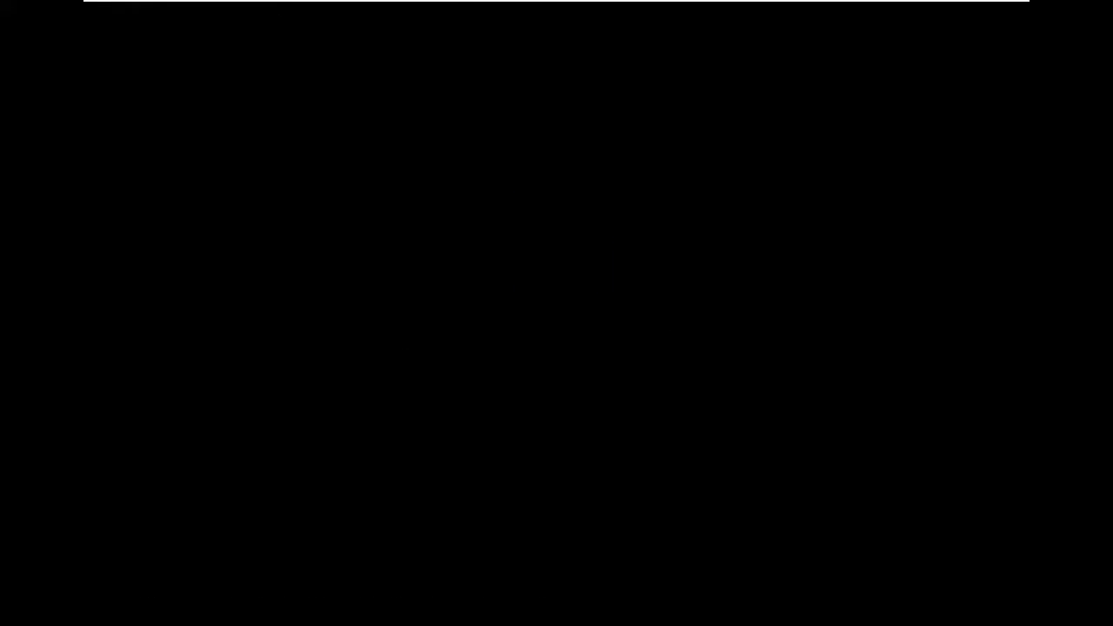
key("Return")
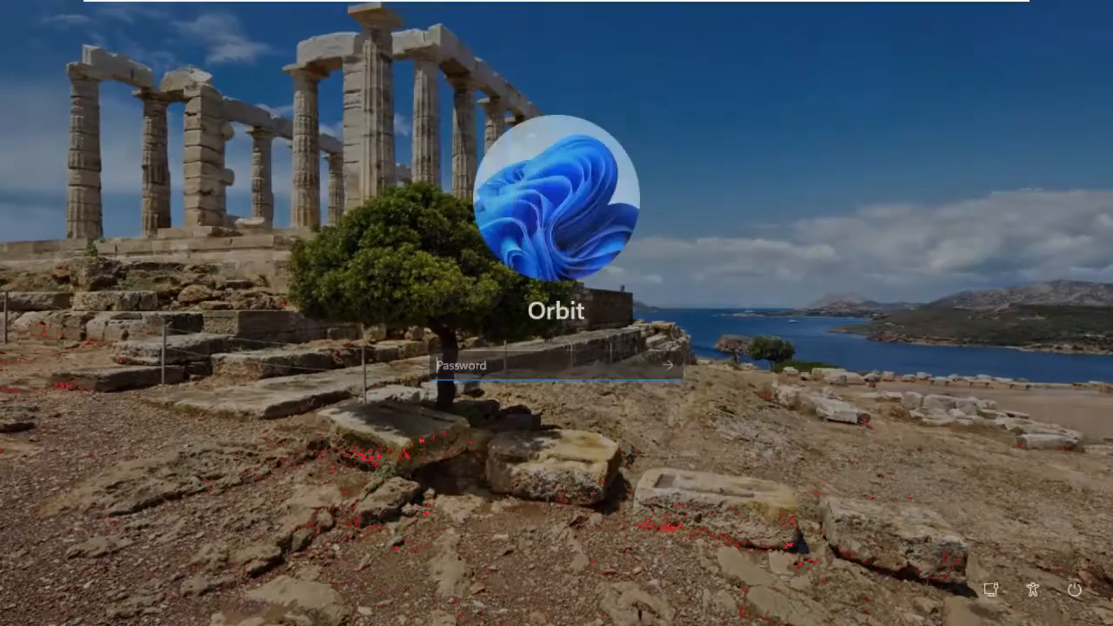
type("••••")
key("Return")
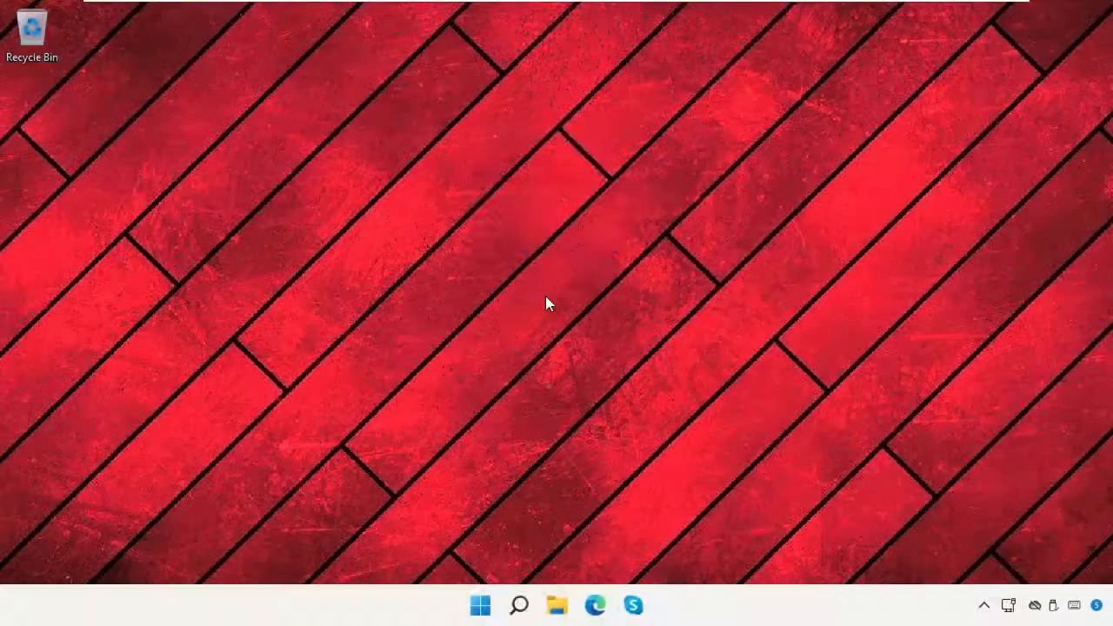
Open File Explorer and browse to the System32 folder inside C:\Windows
left_click(556, 606)
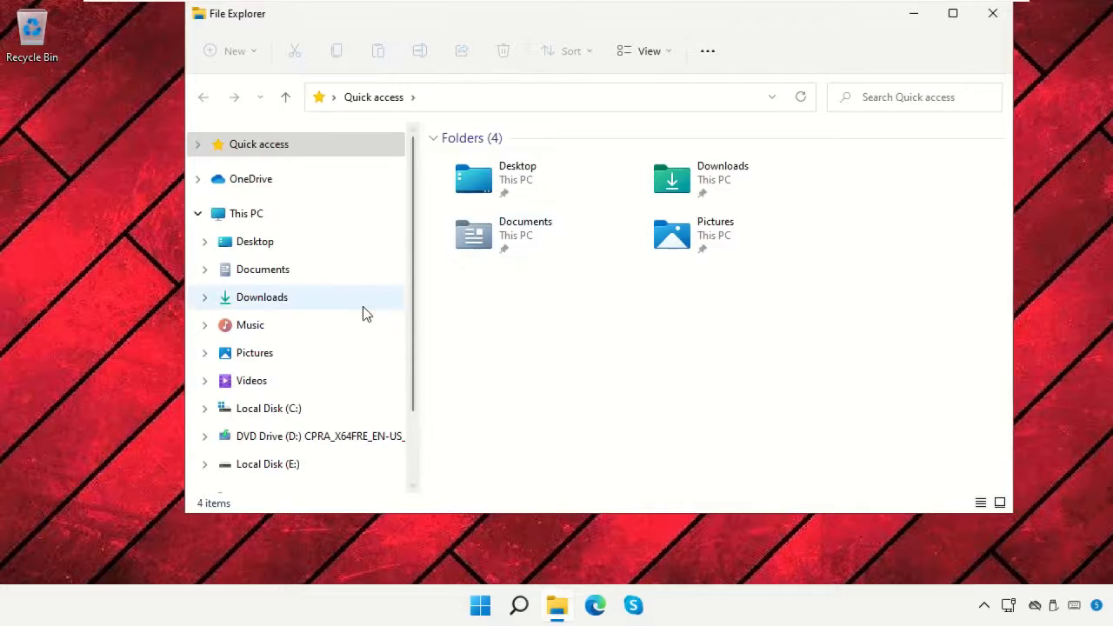
left_click(331, 414)
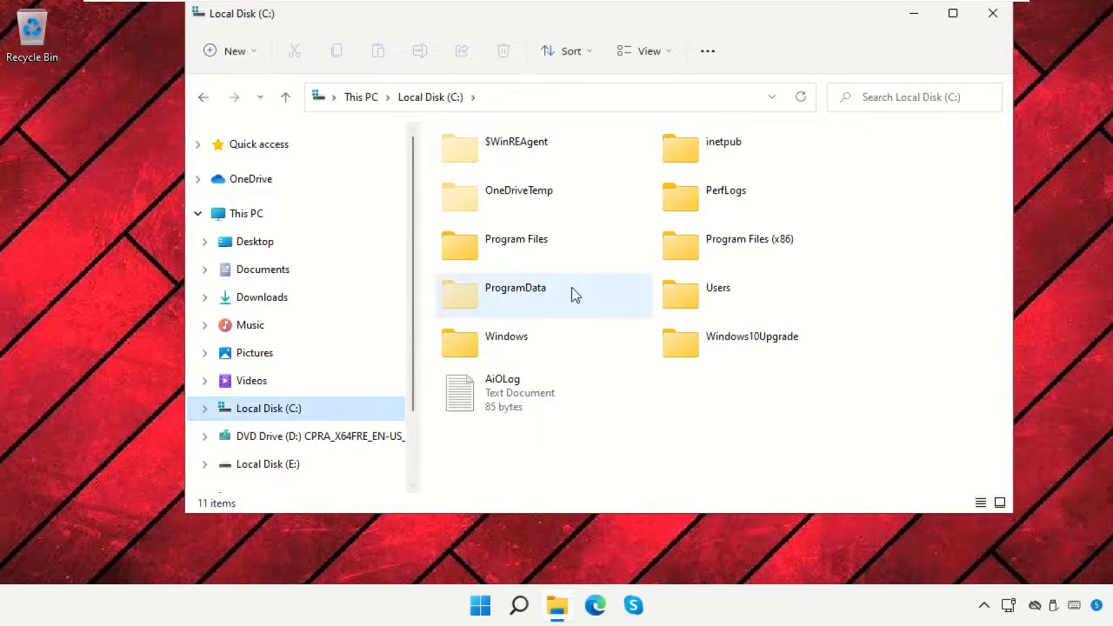
double_click(487, 348)
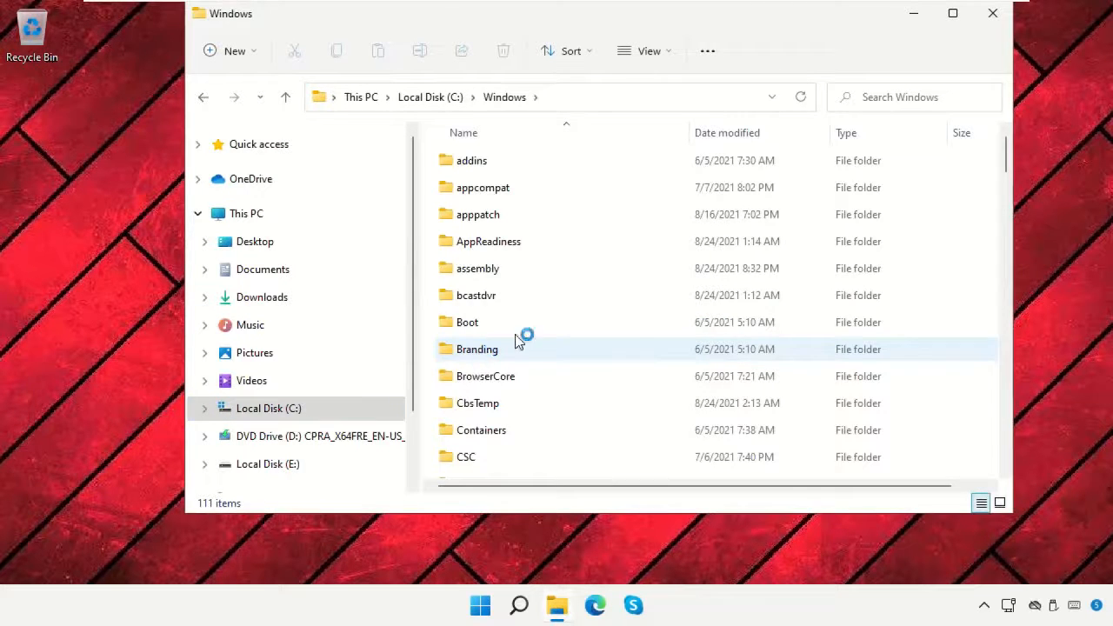
scroll(777, 338, "down", 1)
scroll(776, 337, "down", 20)
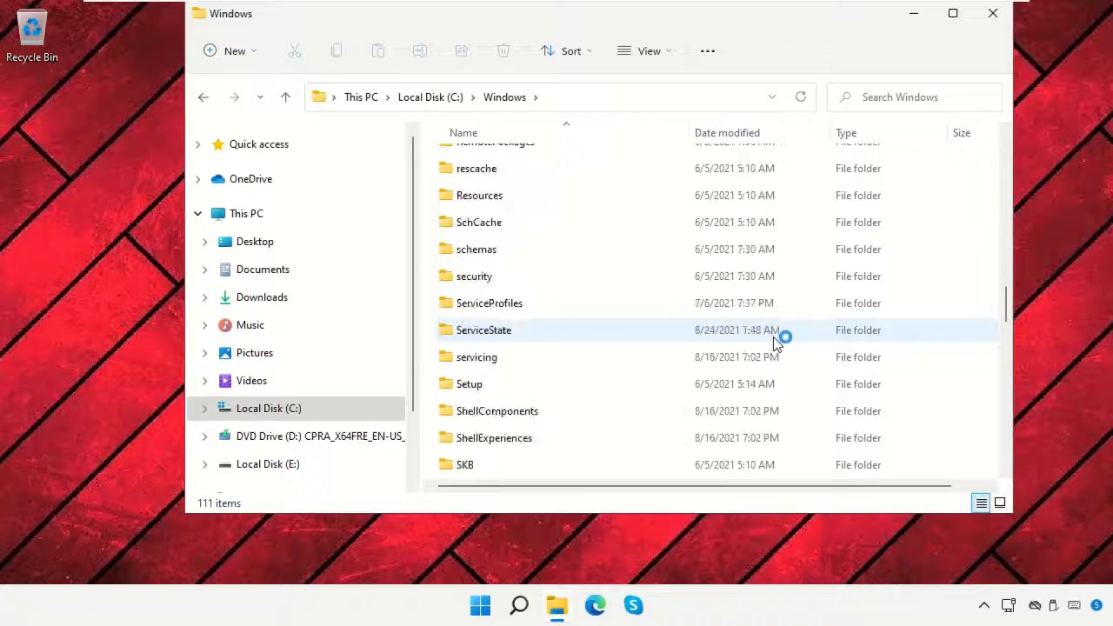
scroll(776, 338, "down", 1)
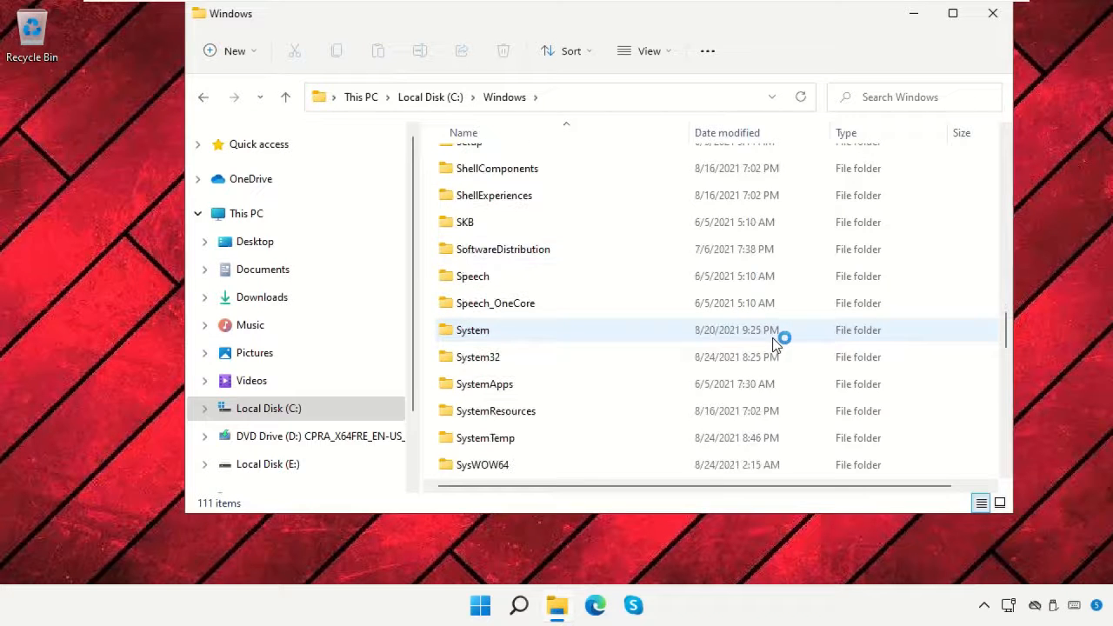
double_click(479, 361)
Check the backup files in the config\RegBack folder of System32, and close File Explorer
scroll(655, 291, "down", 4)
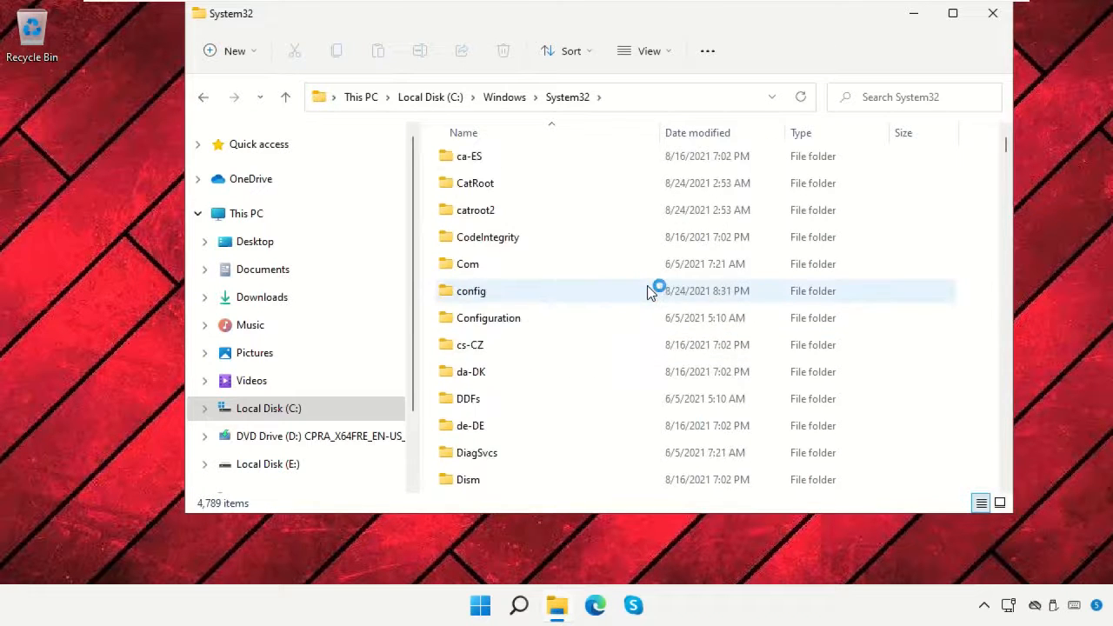
double_click(656, 290)
double_click(549, 190)
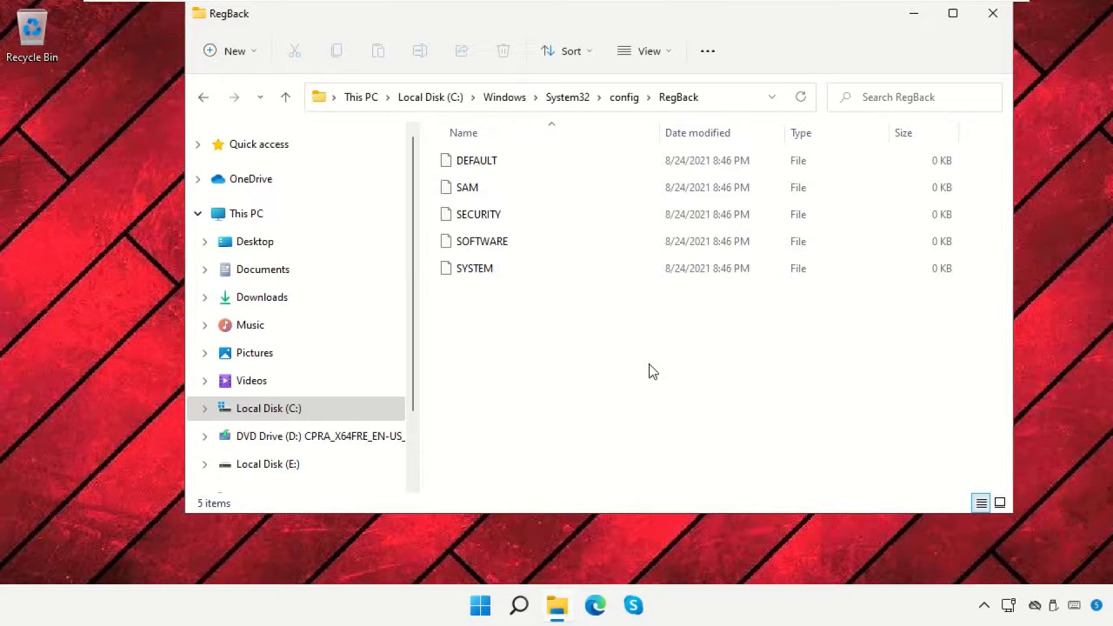
left_click(994, 12)
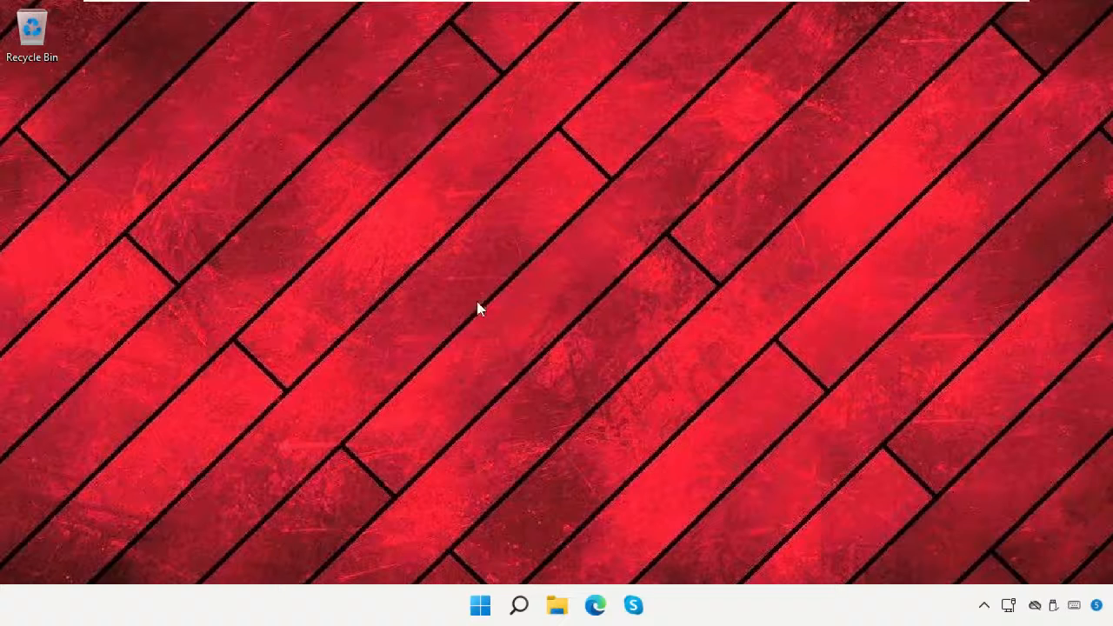
Search for Task Scheduler and open it
left_click(520, 605)
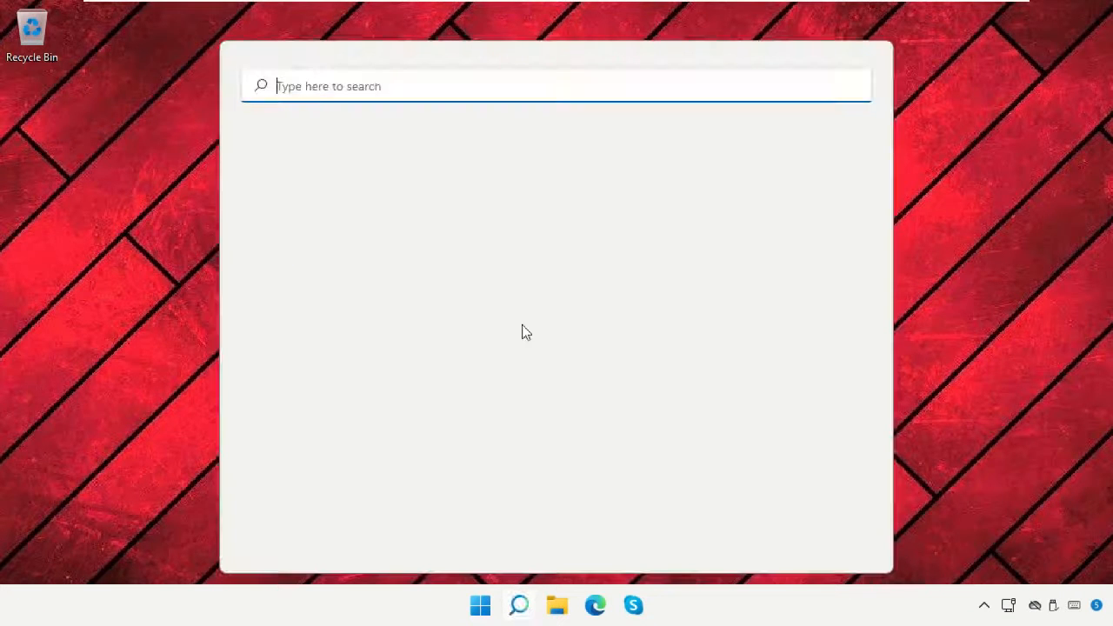
type("Task Scheduler")
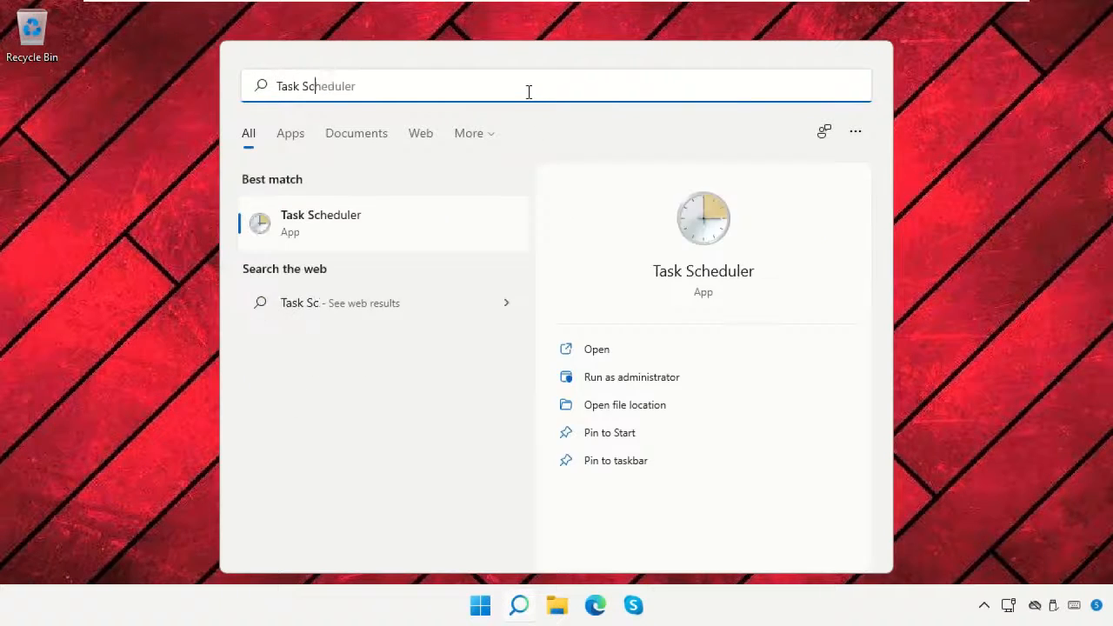
left_click(442, 219)
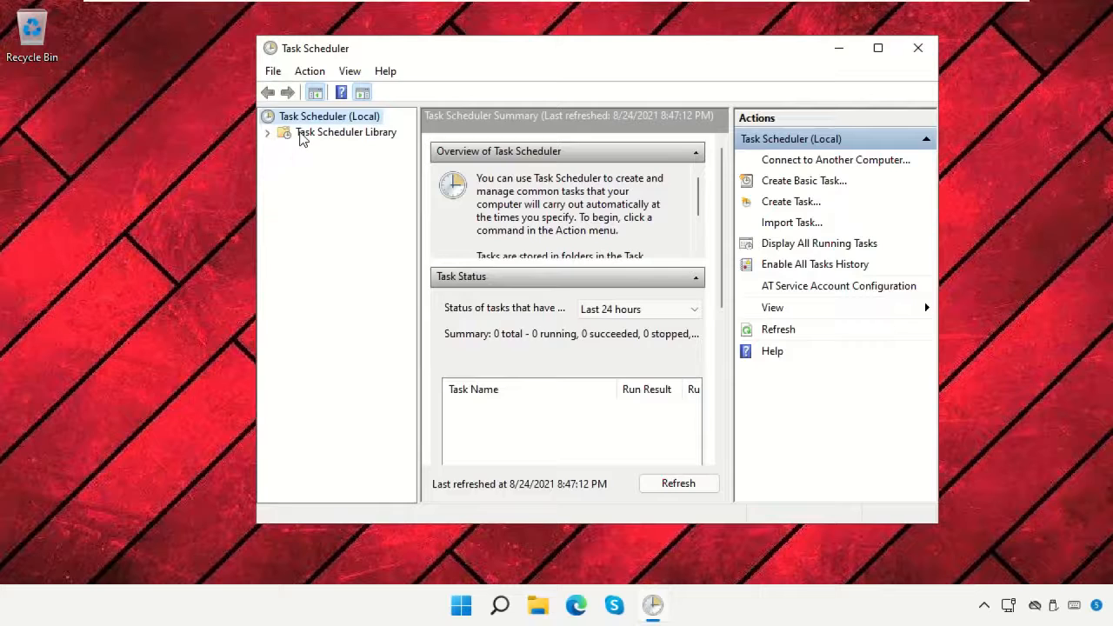
Expand Task Scheduler Library down to Microsoft\Windows and widen the folder tree so the full folder names are readable
left_click(302, 137)
left_click(268, 133)
left_click(299, 148)
left_click(285, 148)
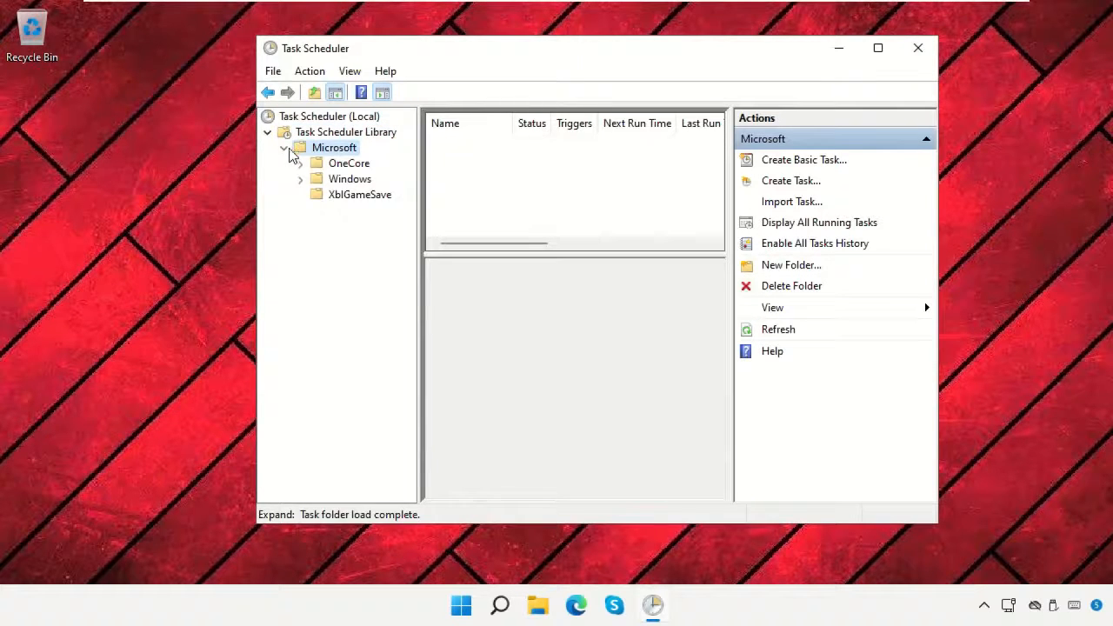
left_click(308, 181)
left_click(301, 180)
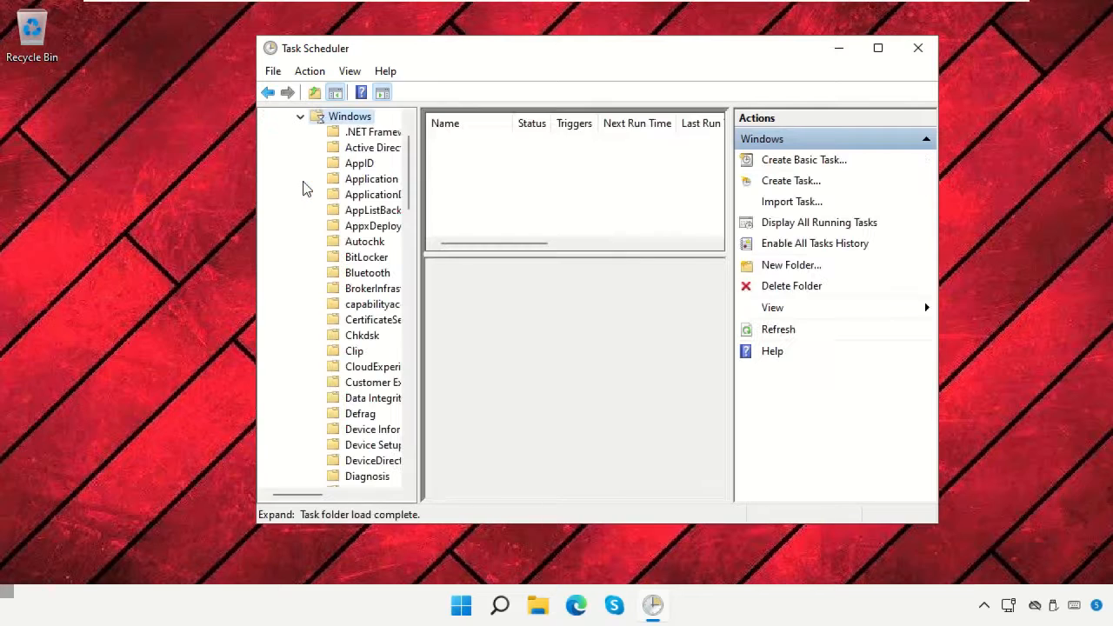
left_click_drag(419, 192, 524, 198)
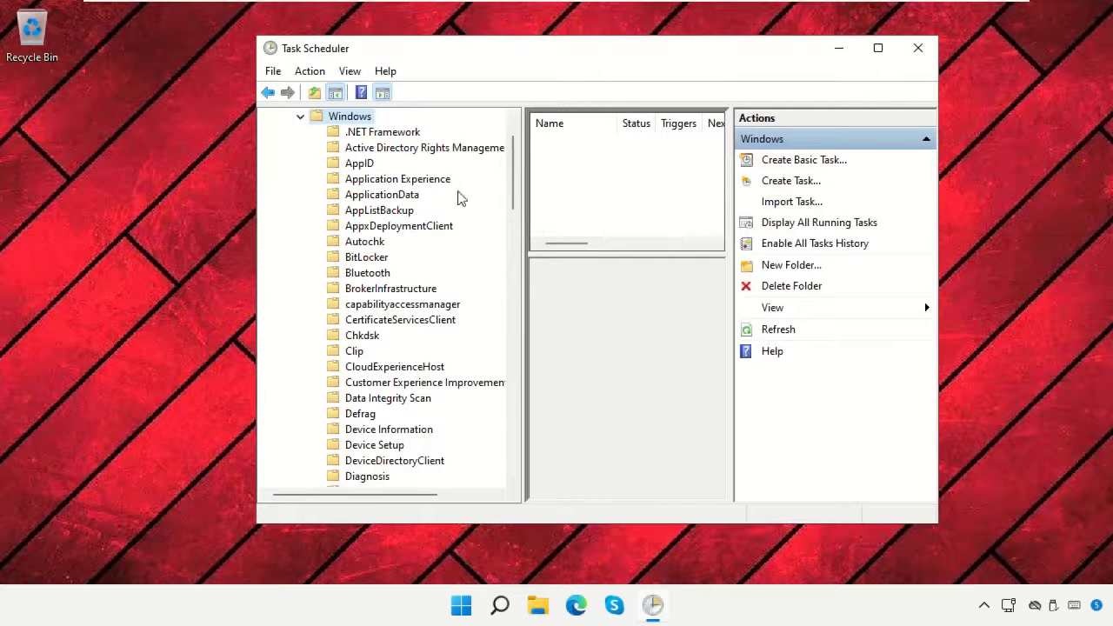
Select the Registry folder under Microsoft\Windows and widen the task list area
scroll(448, 233, "down", 10)
scroll(474, 333, "down", 6)
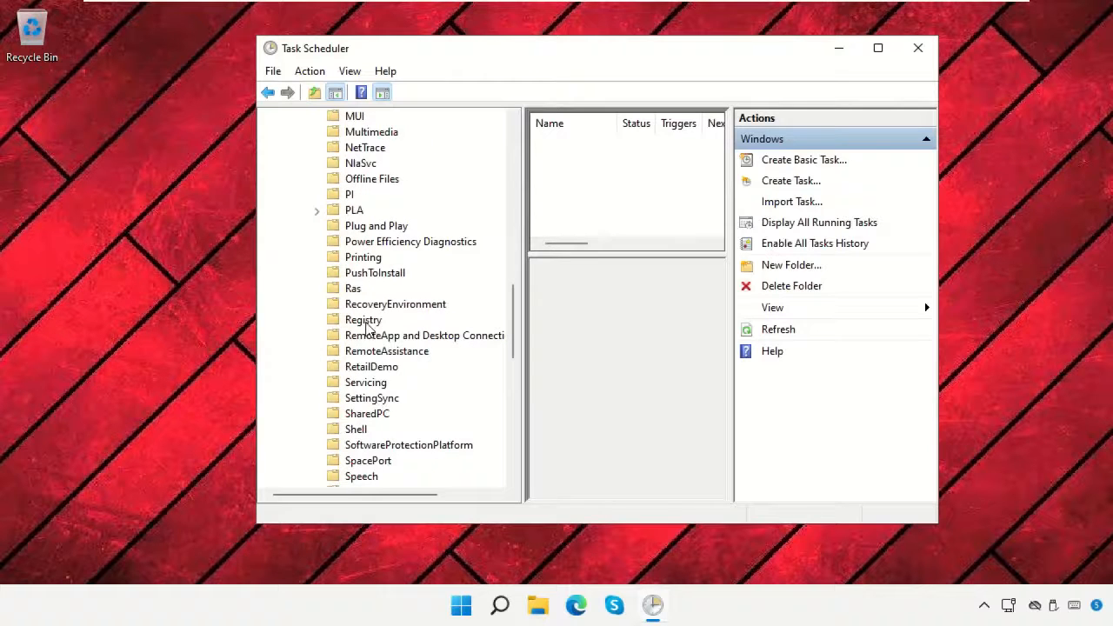
left_click(365, 321)
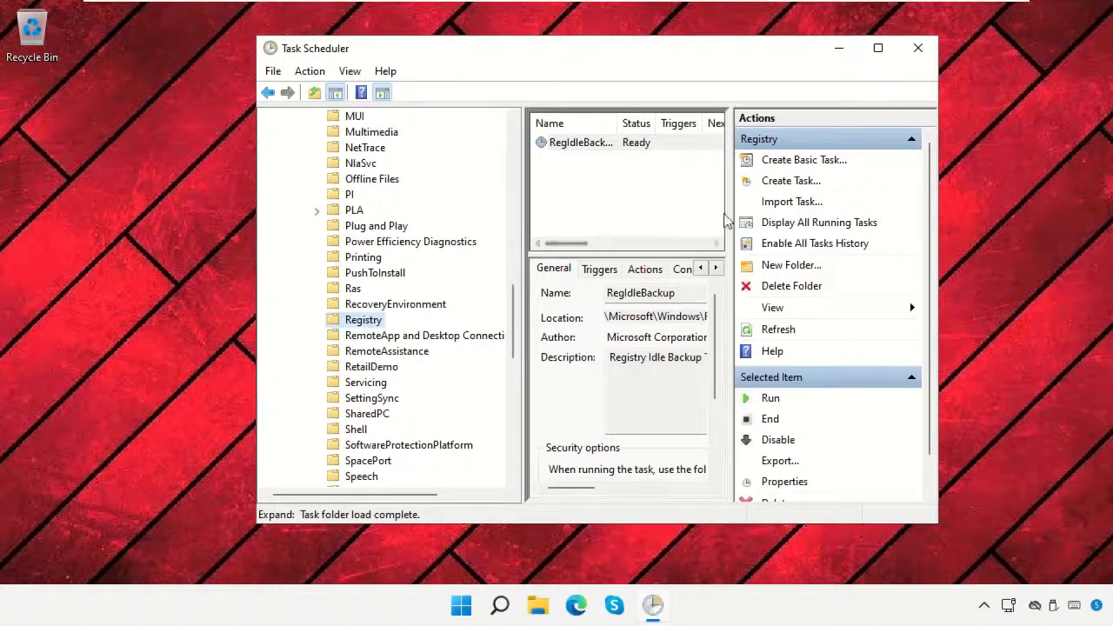
left_click_drag(728, 209, 870, 181)
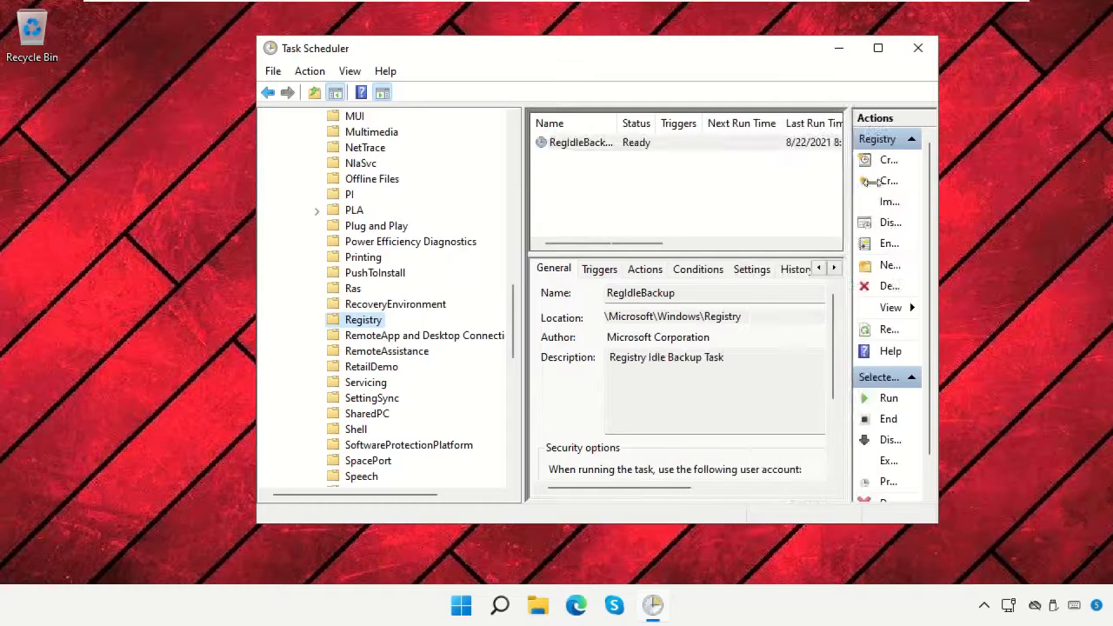
Run the RegIdleBackup task and, after widening the Status column to check it, close Task Scheduler
left_click(590, 143)
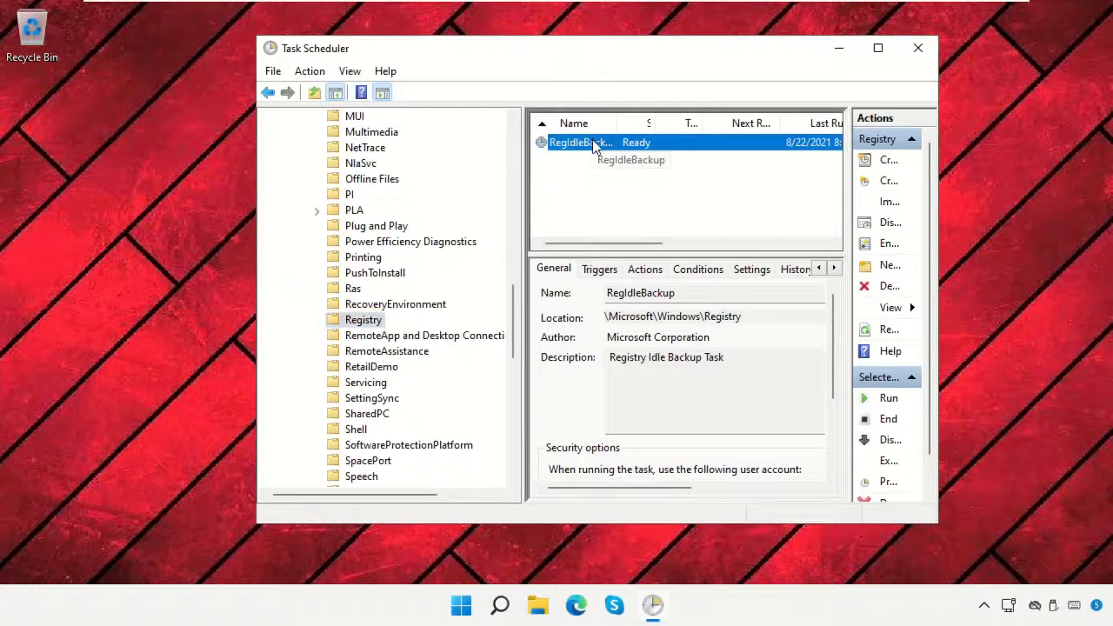
right_click(600, 148)
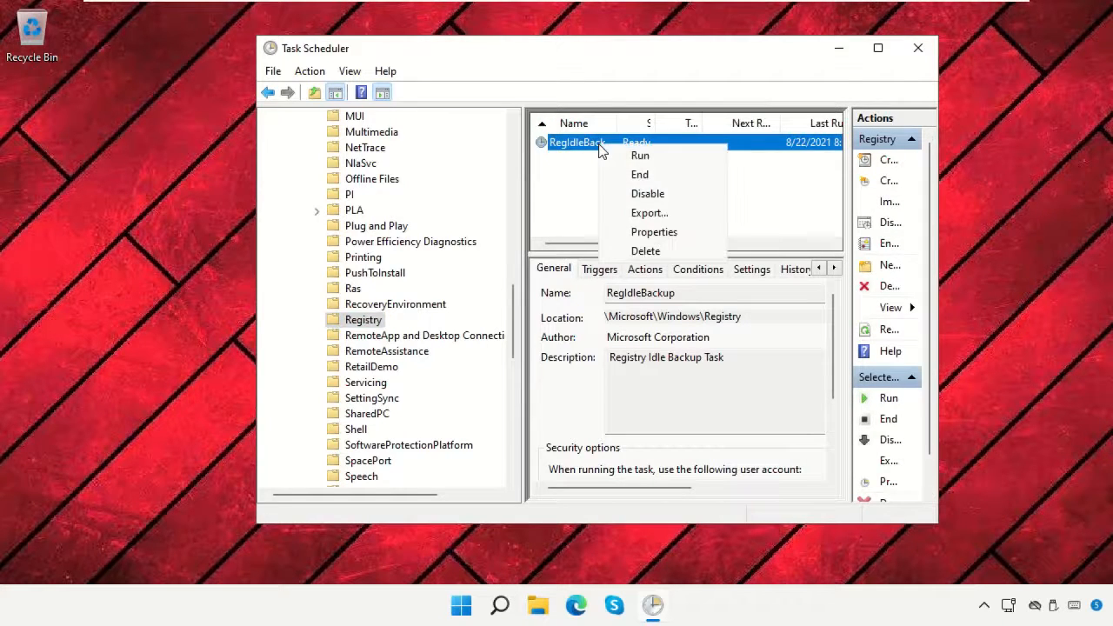
left_click(626, 155)
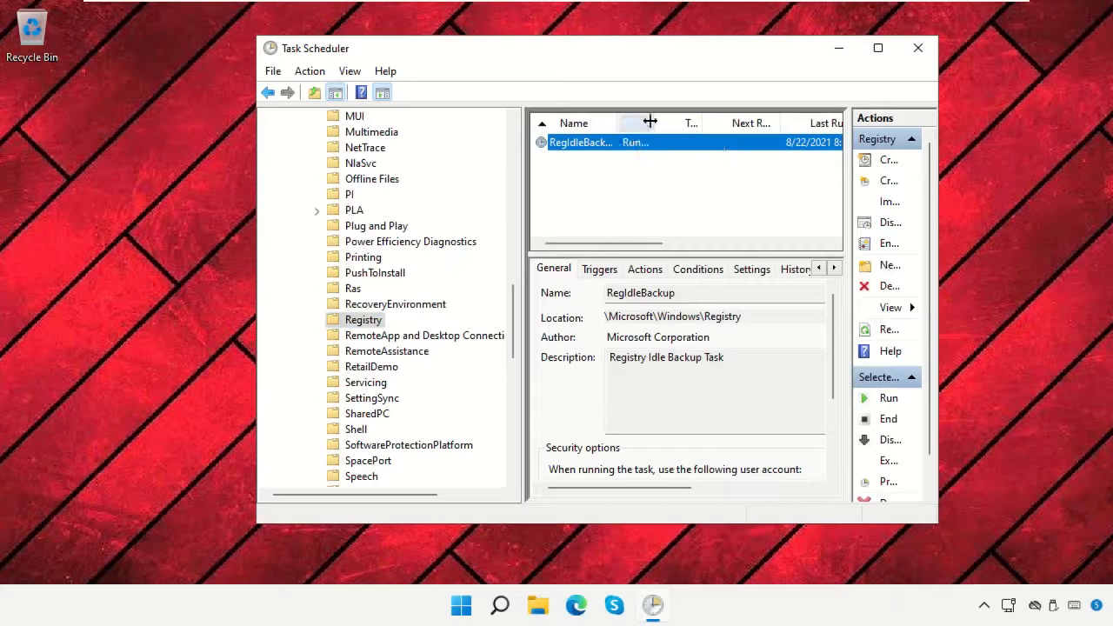
left_click_drag(659, 111, 701, 106)
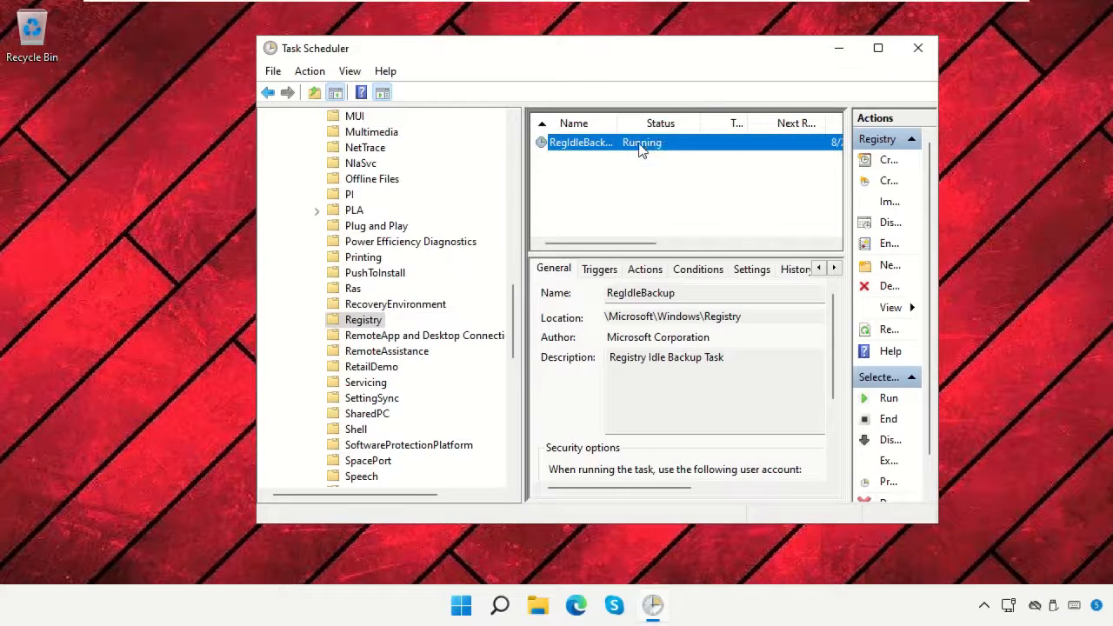
left_click(914, 52)
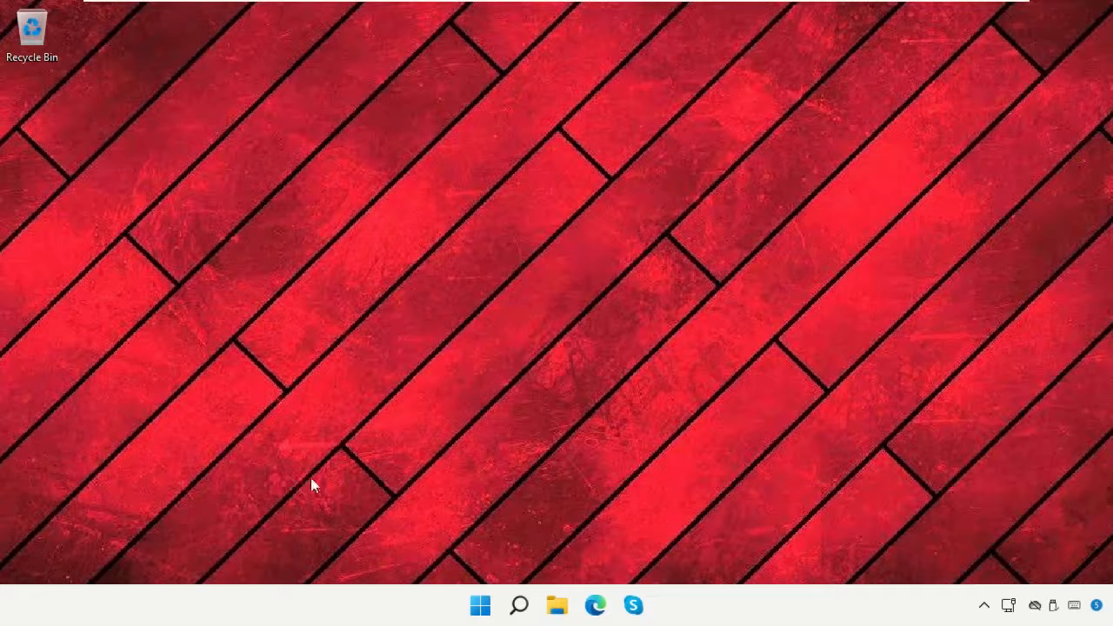
Switch to File Explorer and open the System32 folder under C:\Windows
left_click(556, 604)
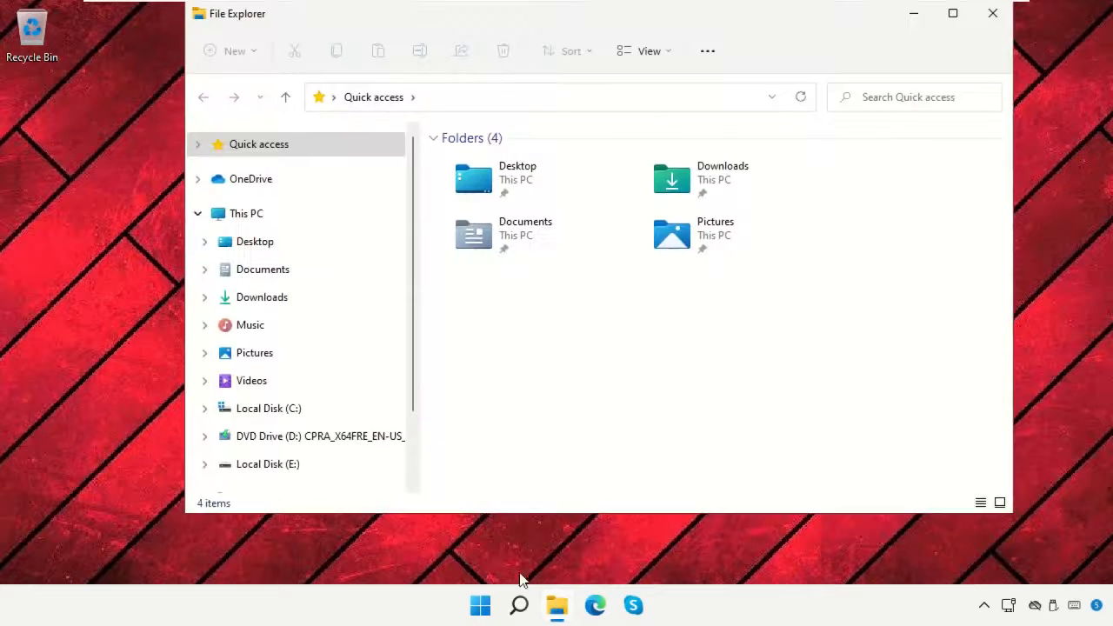
left_click(304, 408)
left_click(525, 337)
double_click(526, 339)
scroll(526, 335, "down", 20)
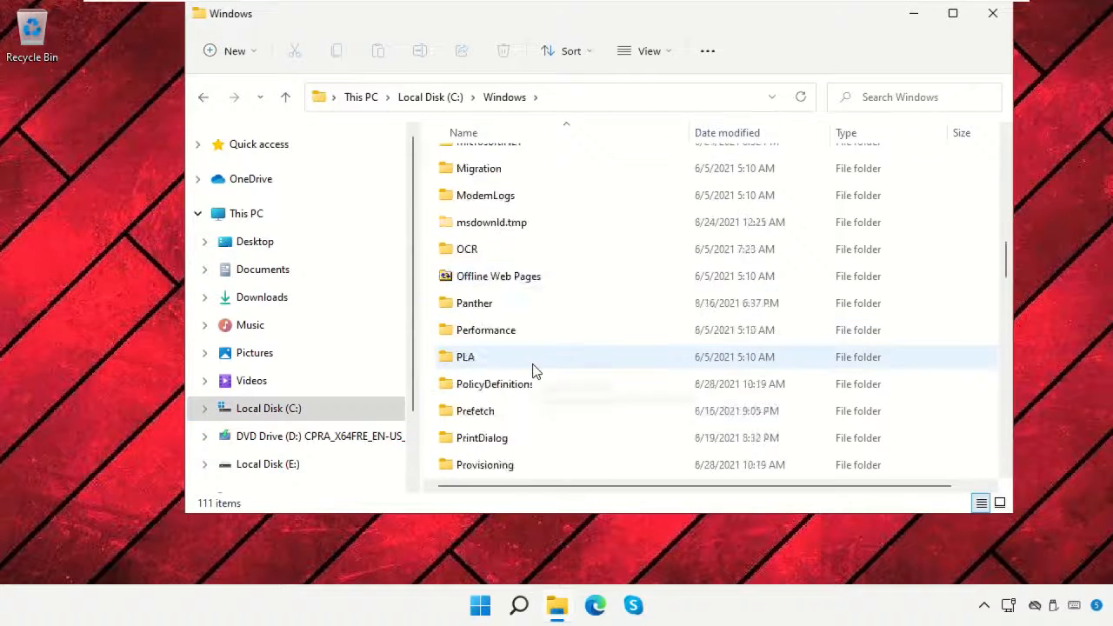
scroll(534, 370, "down", 2)
double_click(491, 363)
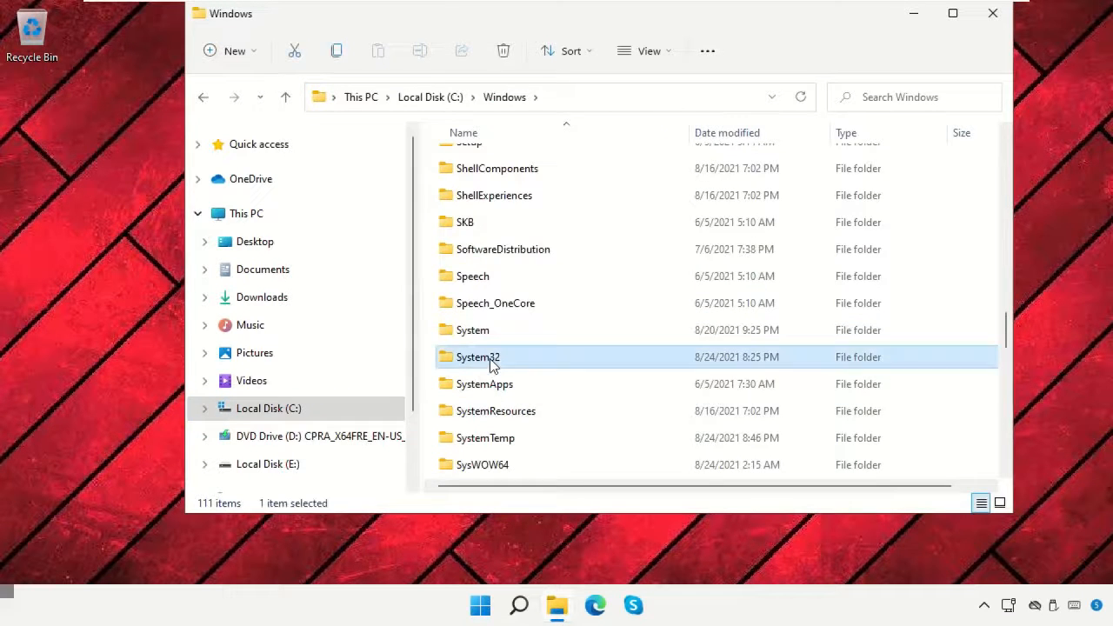
Open the RegBack folder inside config to check the registry backup files and their sizes, and close File Explorer
scroll(618, 318, "down", 2)
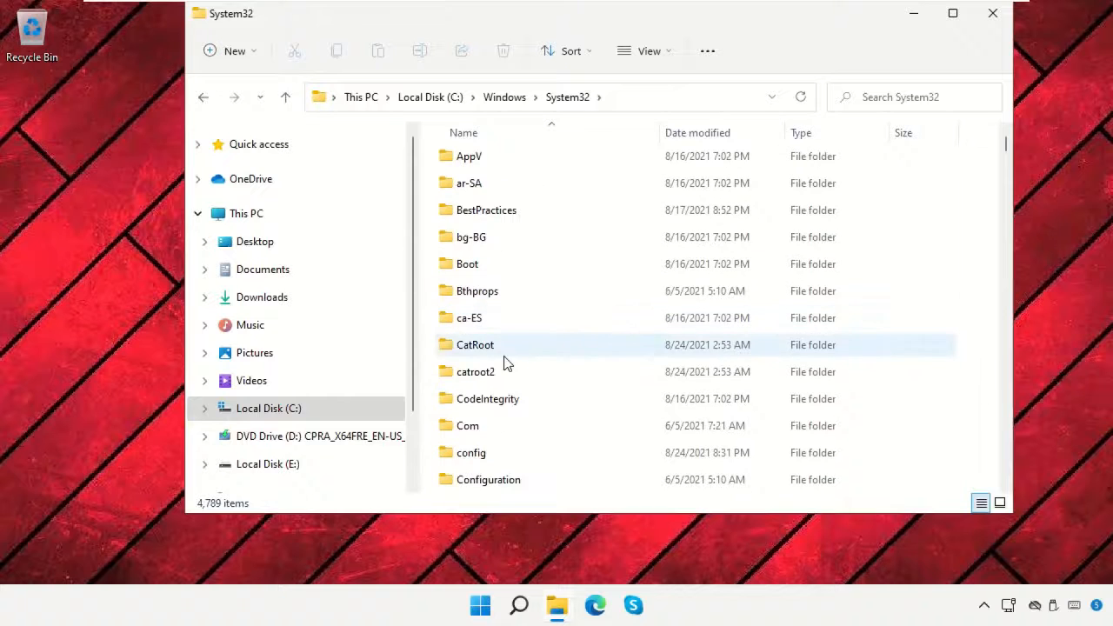
double_click(479, 454)
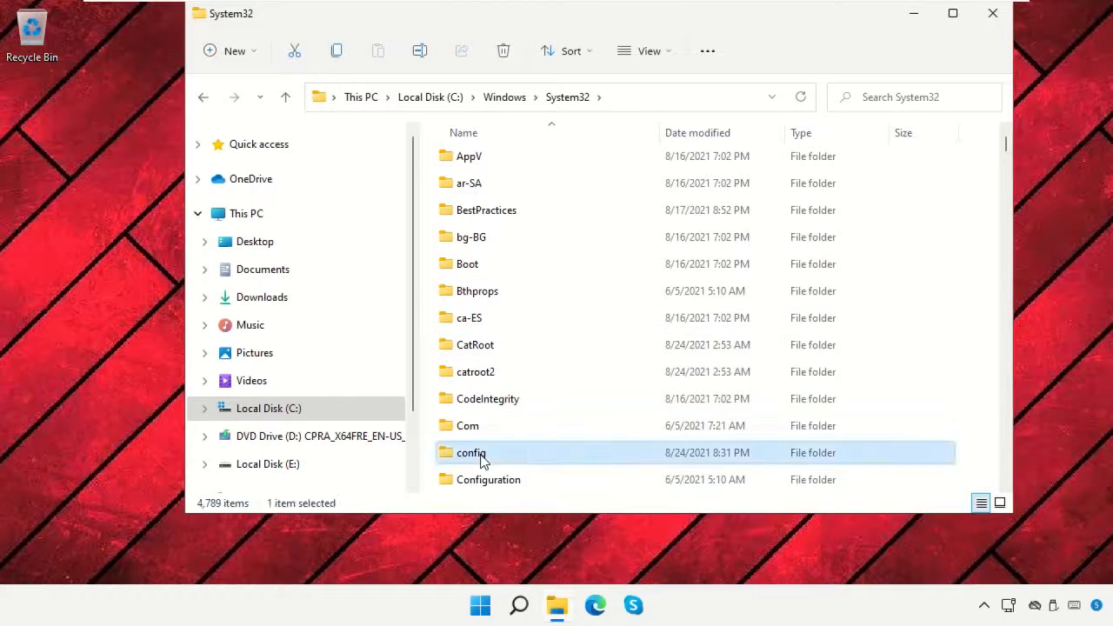
double_click(573, 190)
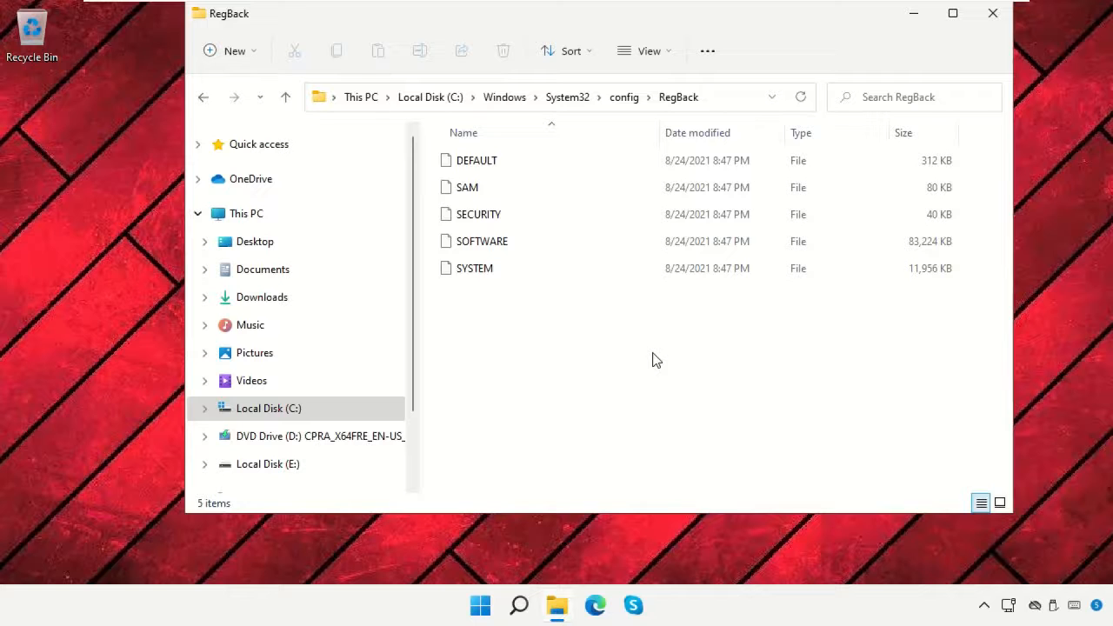
left_click(993, 13)
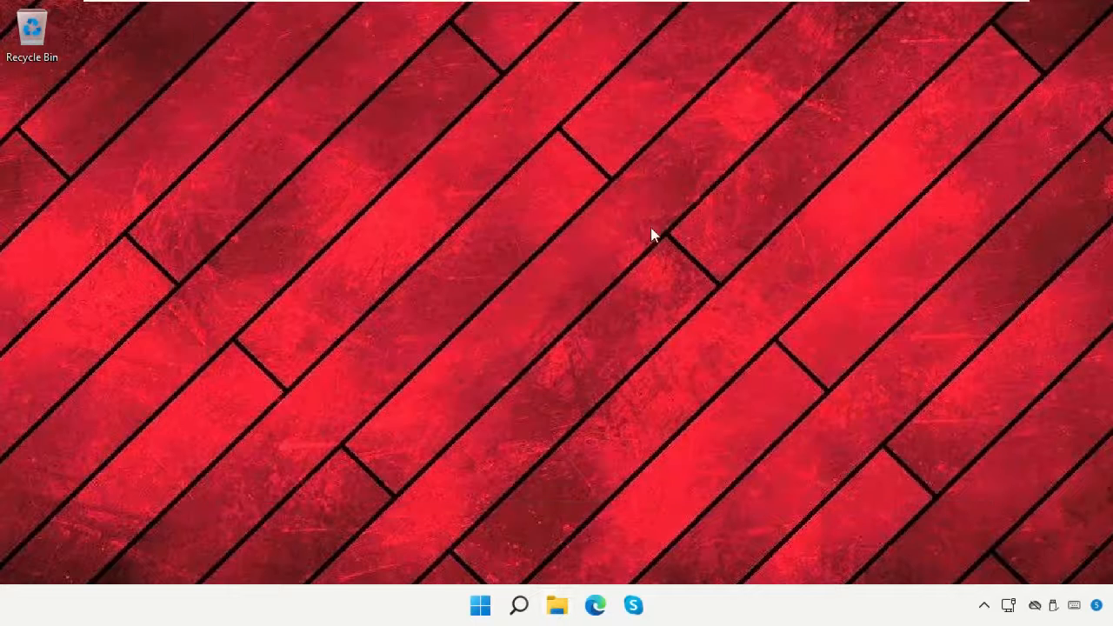